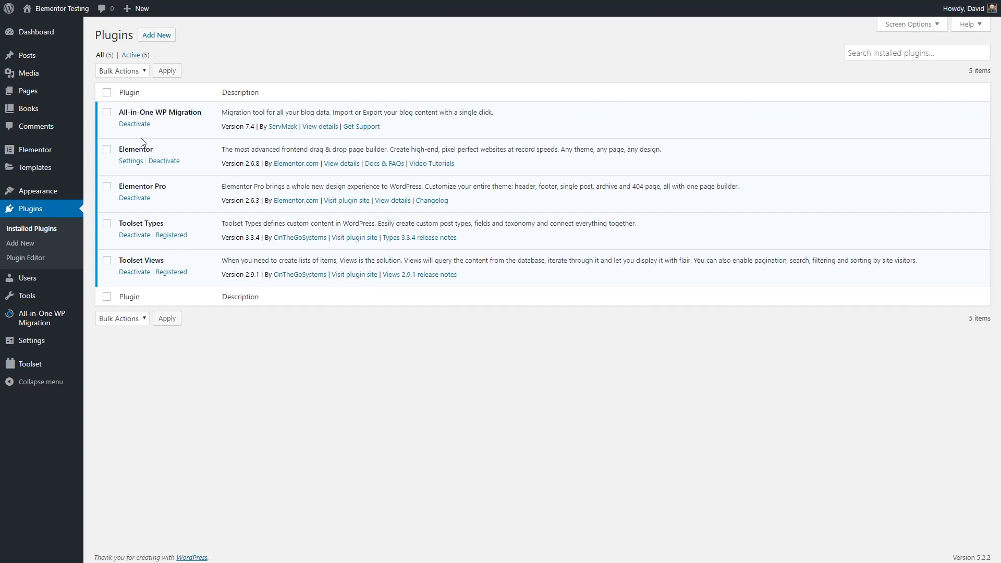
Check the available Book Format choices in the entry for Daughter of Smoke and Bone.
{"action": "mouse_move", "coordinate": [38, 108]}
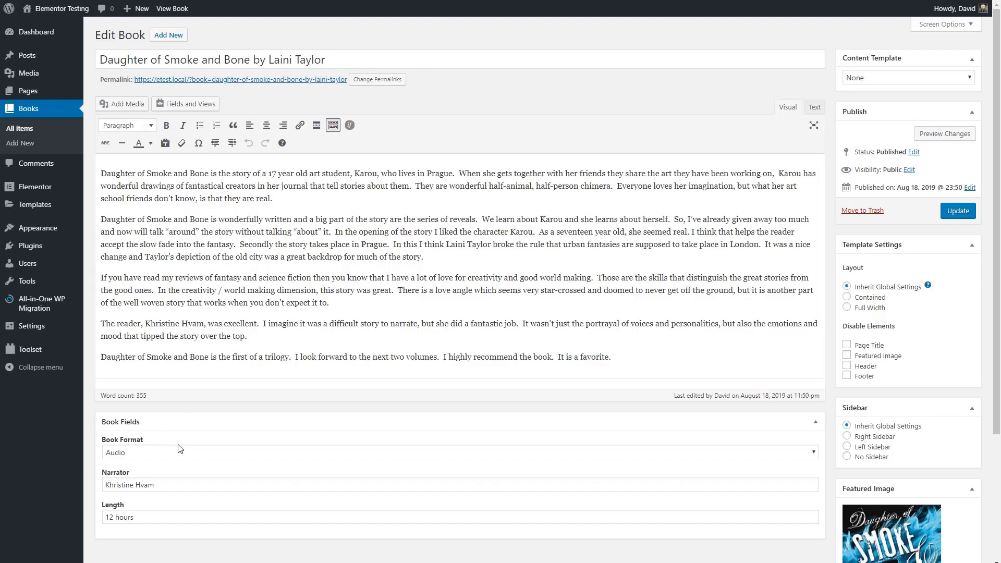
{"action": "left_click", "coordinate": [150, 456]}
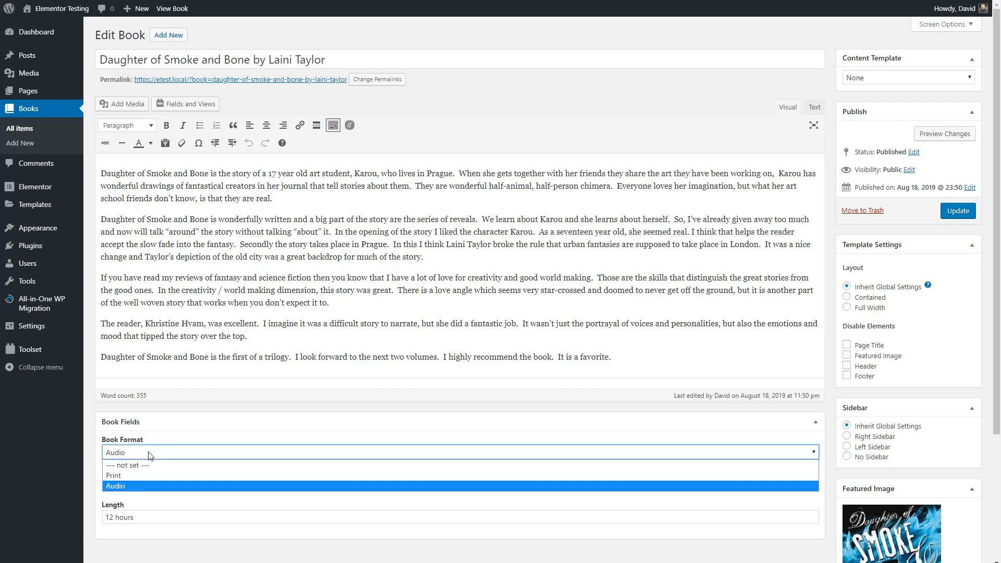
{"action": "left_click", "coordinate": [150, 456]}
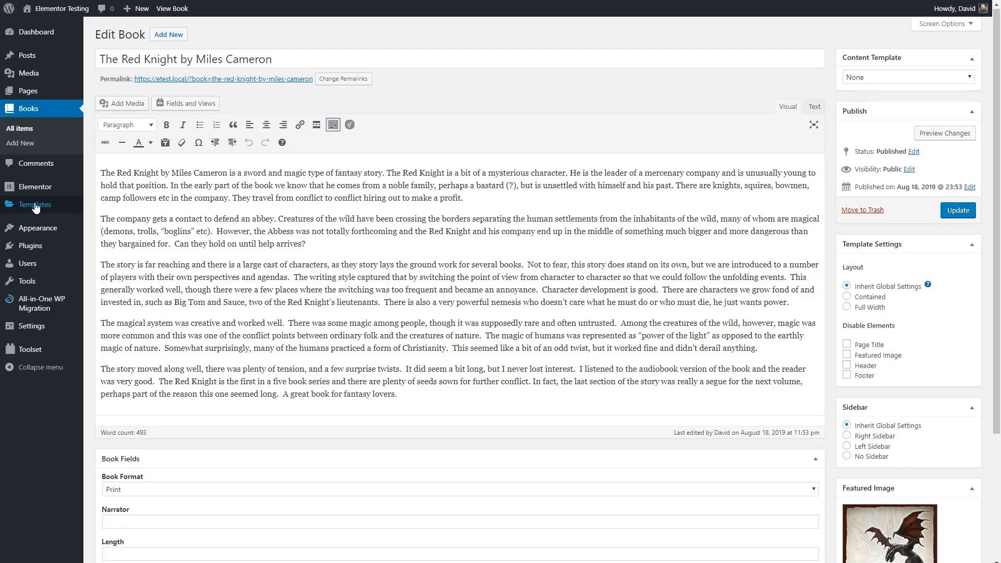
Create a Theme Builder template of type Single for the Book post type, named "Book Single", and dismiss the template library.
{"action": "mouse_move", "coordinate": [37, 206]}
{"action": "left_click", "coordinate": [109, 237]}
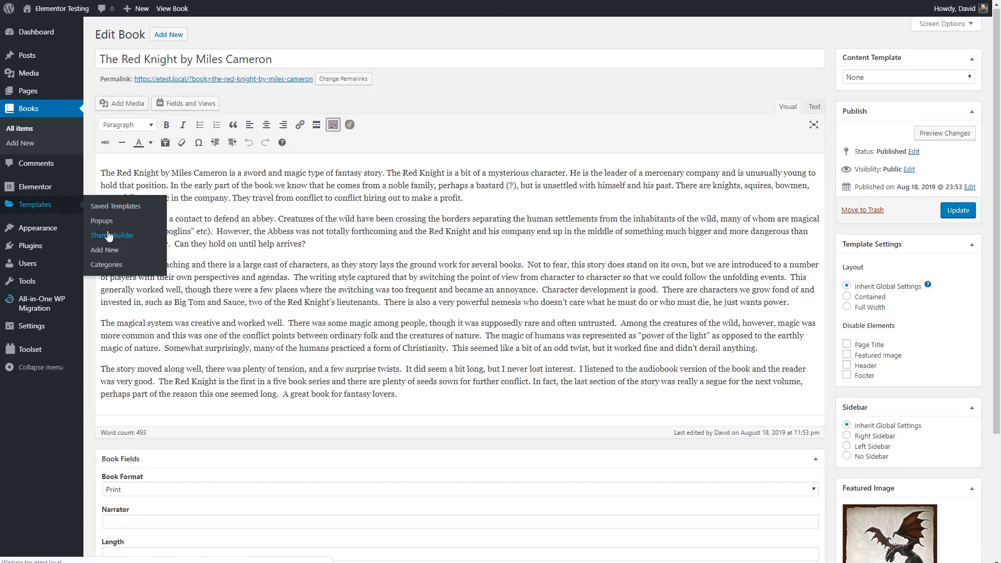
{"action": "left_click", "coordinate": [247, 67]}
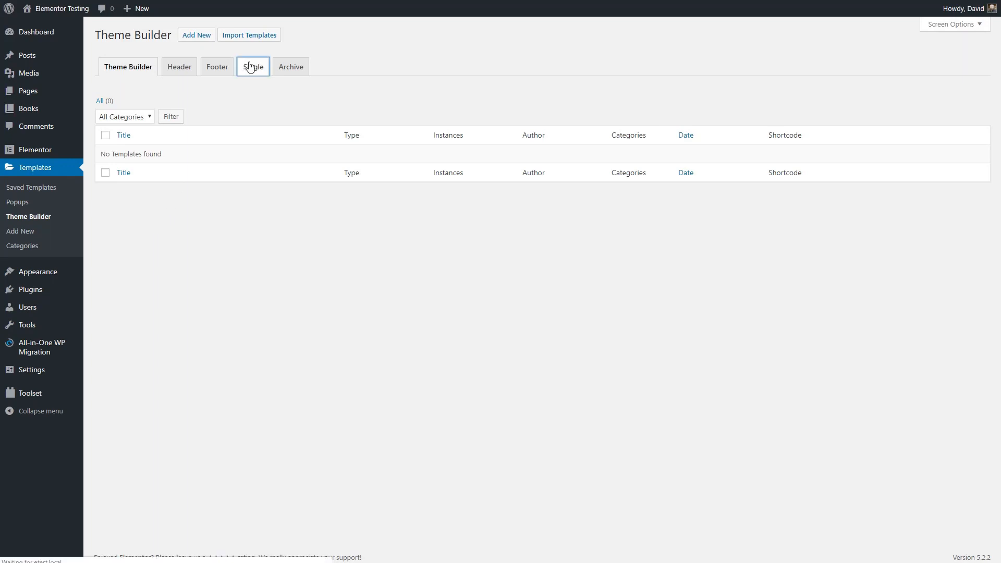
{"action": "left_click", "coordinate": [542, 272]}
{"action": "left_click", "coordinate": [568, 296]}
{"action": "left_click", "coordinate": [531, 340]}
{"action": "left_click", "coordinate": [547, 350]}
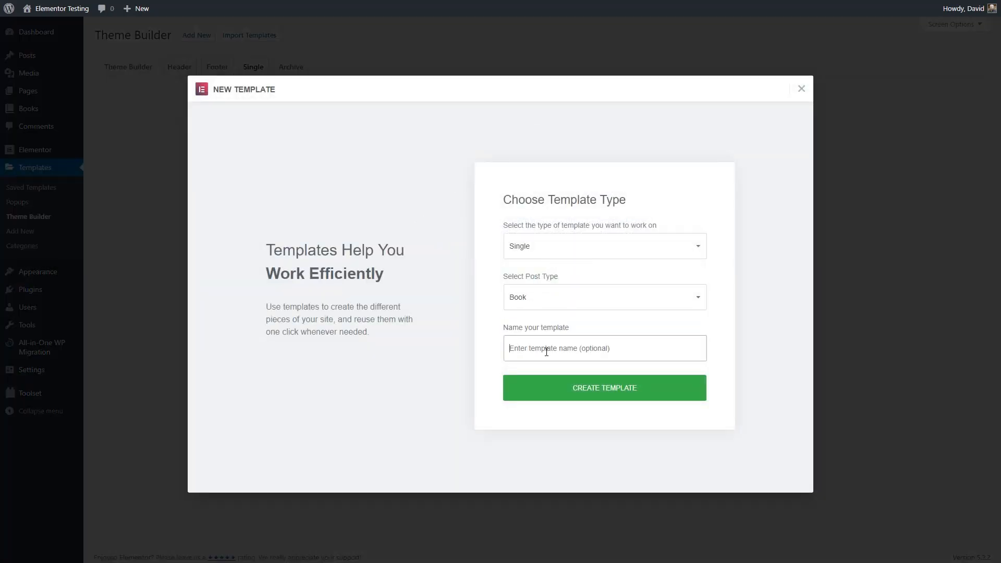
{"action": "type", "text": "Book Single"}
{"action": "key", "text": "Return"}
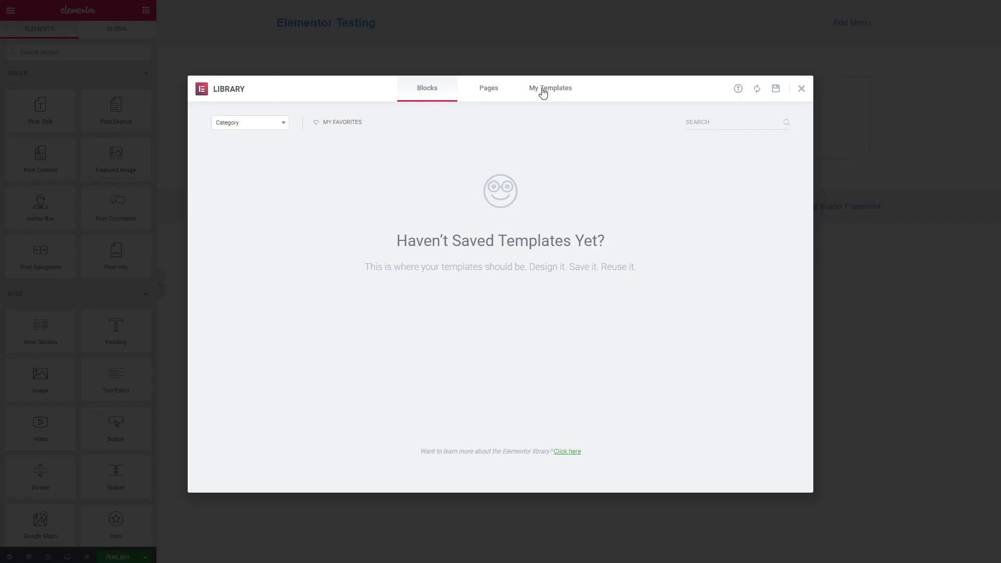
{"action": "left_click", "coordinate": [802, 90]}
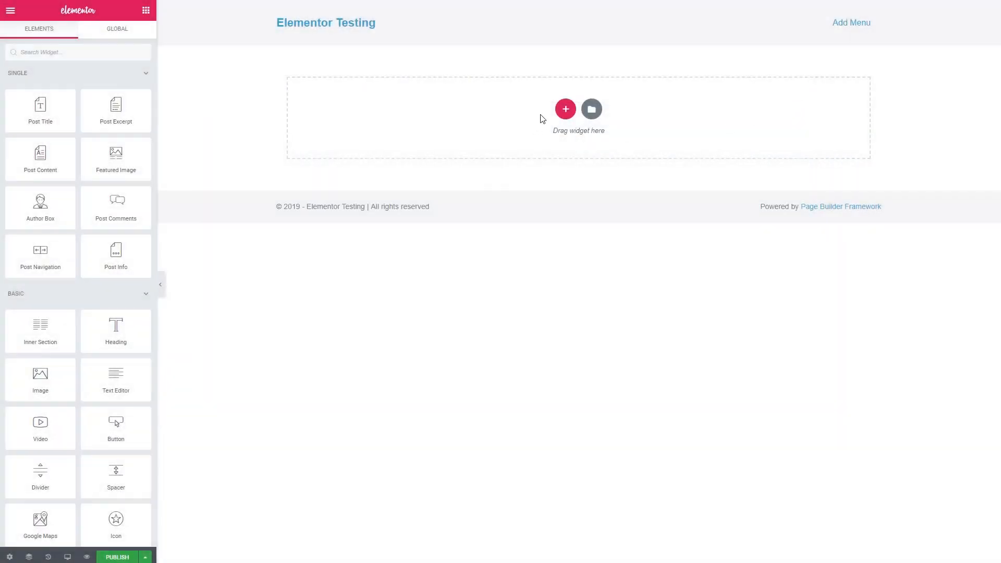
Add a two-column 33/66 section and place a Featured Image widget at Medium Large size in its narrow column.
{"action": "left_click", "coordinate": [565, 109]}
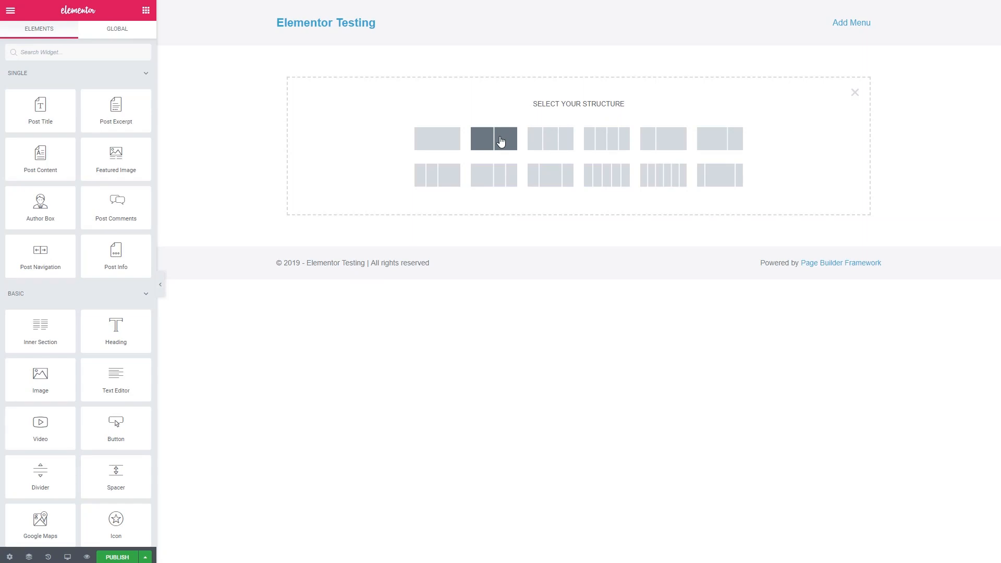
{"action": "left_click", "coordinate": [654, 144]}
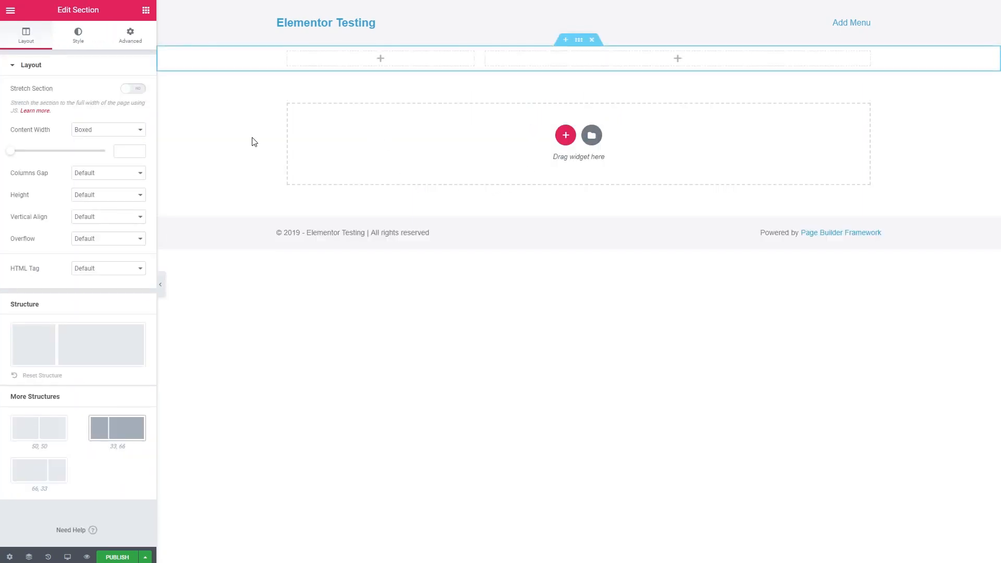
{"action": "left_click", "coordinate": [145, 10]}
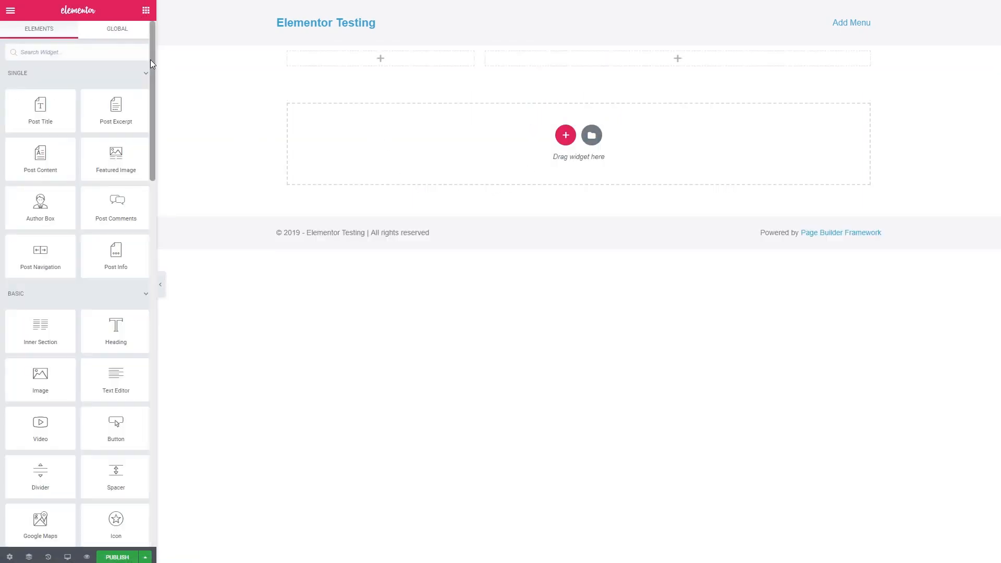
{"action": "left_click_drag", "start_coordinate": [117, 155], "coordinate": [363, 58]}
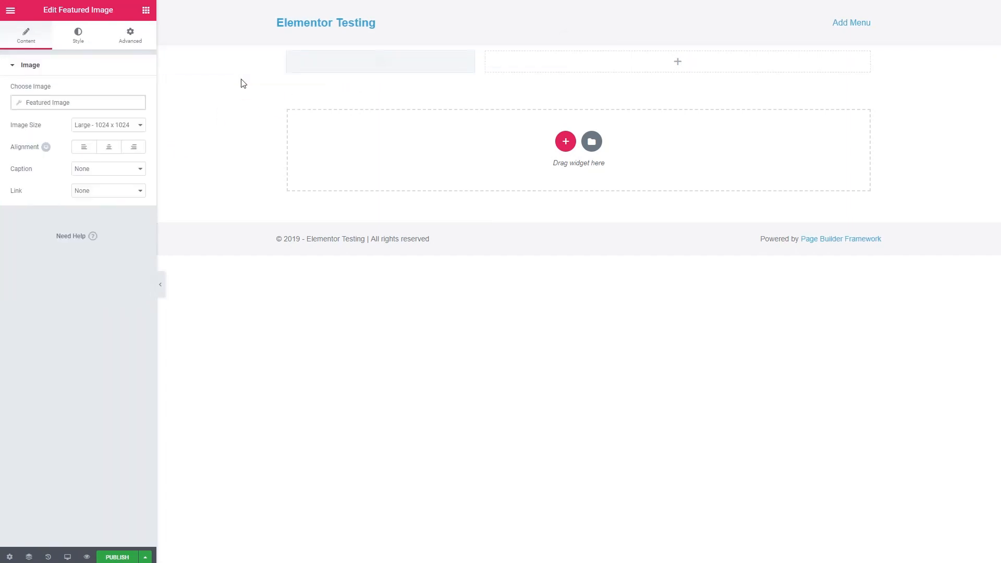
{"action": "left_click", "coordinate": [136, 125]}
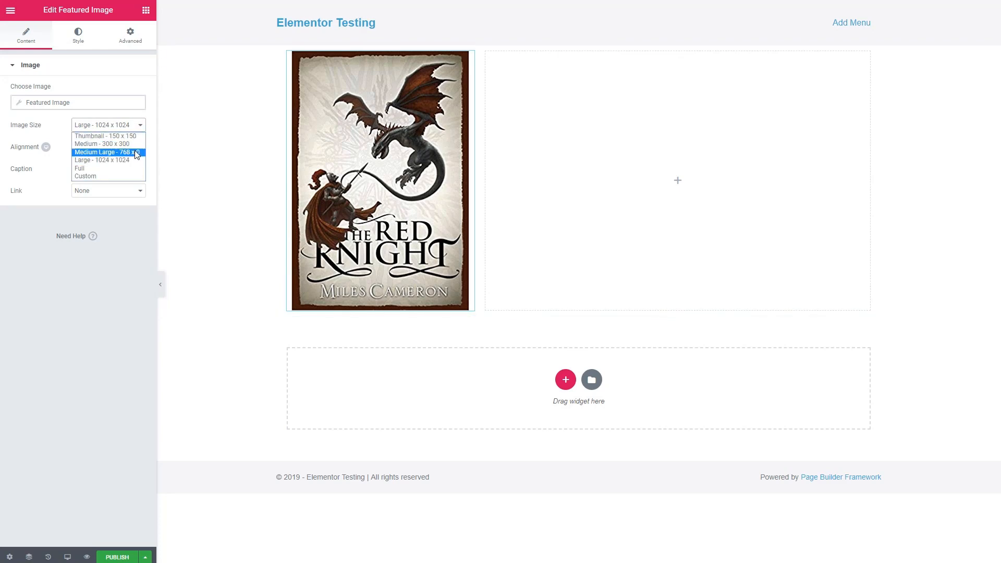
{"action": "left_click", "coordinate": [135, 152]}
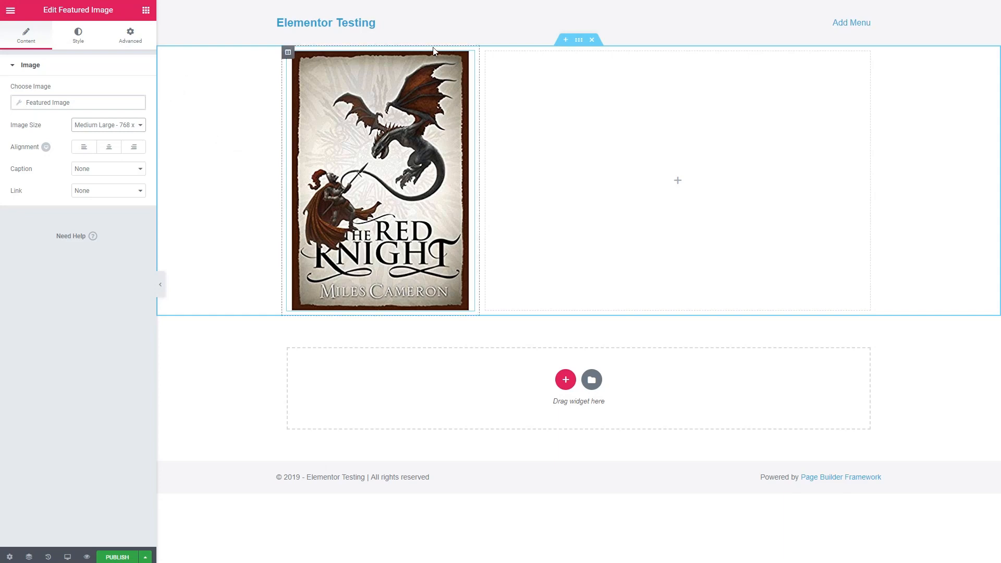
Place the Post Title, Post Info and Post Content widgets one below the other in the wide column.
{"action": "left_click", "coordinate": [146, 11]}
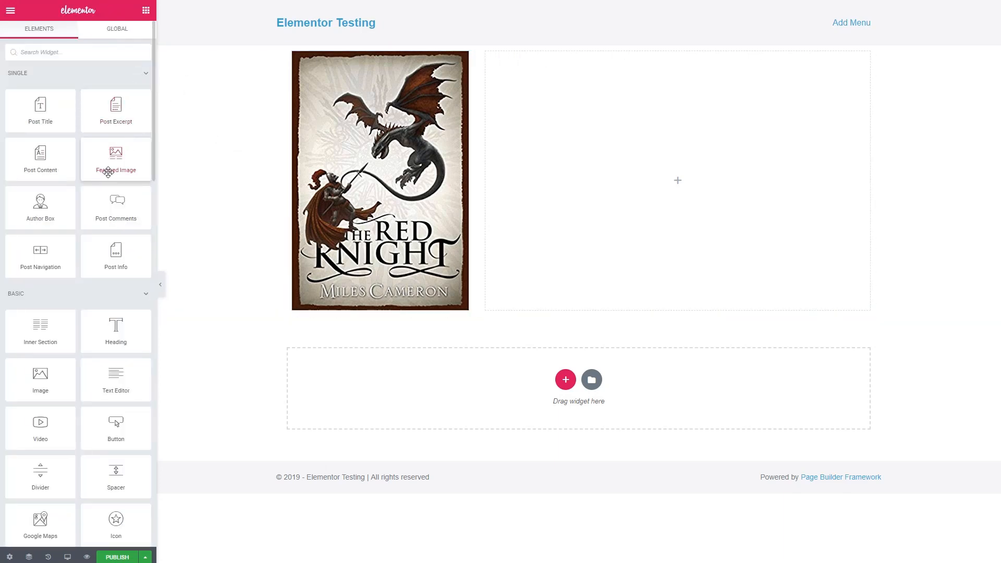
{"action": "left_click_drag", "start_coordinate": [48, 117], "coordinate": [686, 165]}
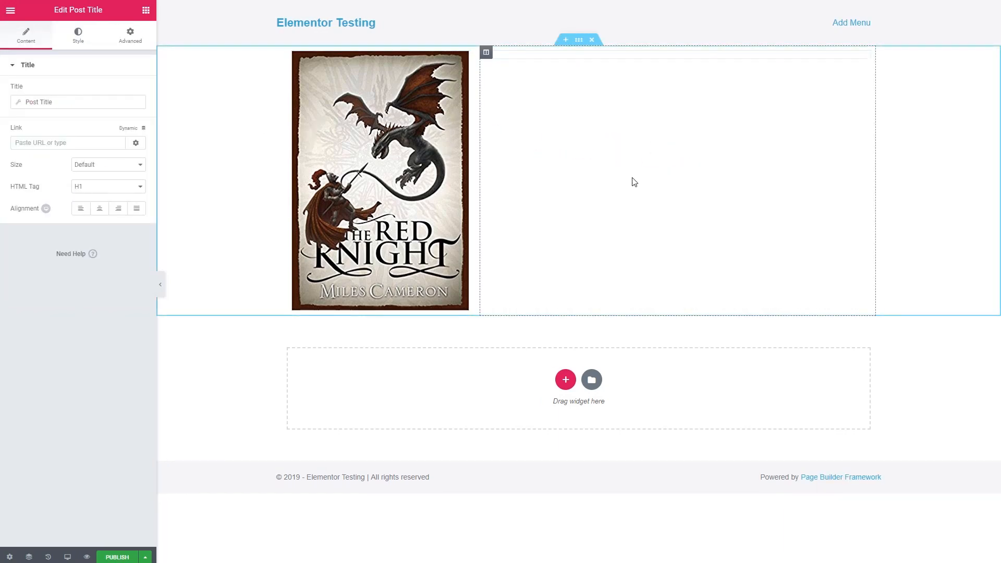
{"action": "left_click", "coordinate": [146, 10]}
{"action": "left_click_drag", "start_coordinate": [116, 253], "coordinate": [543, 66]}
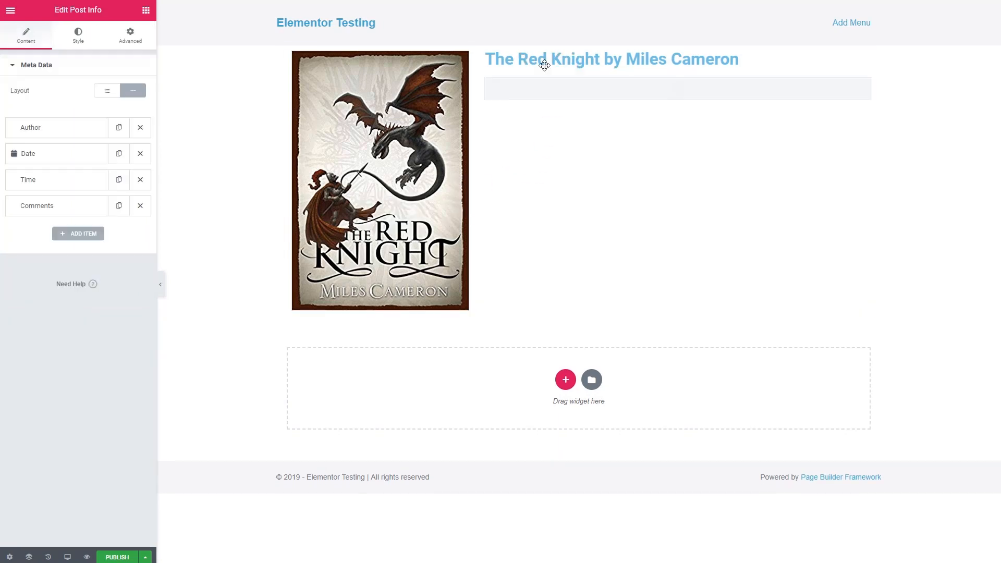
{"action": "left_click", "coordinate": [147, 11]}
{"action": "left_click_drag", "start_coordinate": [61, 144], "coordinate": [540, 90]}
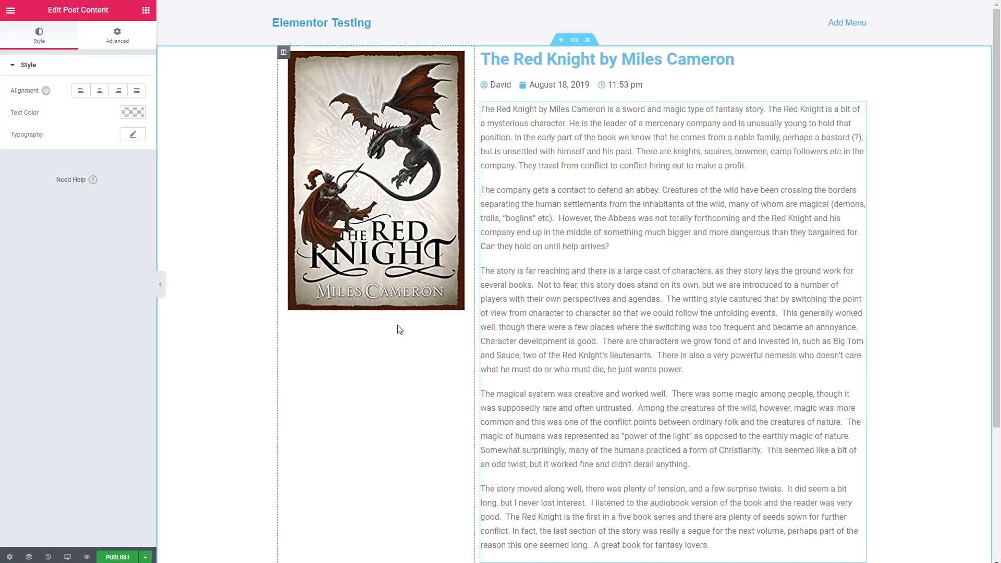
Publish the book template and exit the page builder to the WordPress dashboard.
{"action": "left_click", "coordinate": [109, 560]}
{"action": "left_click", "coordinate": [766, 493]}
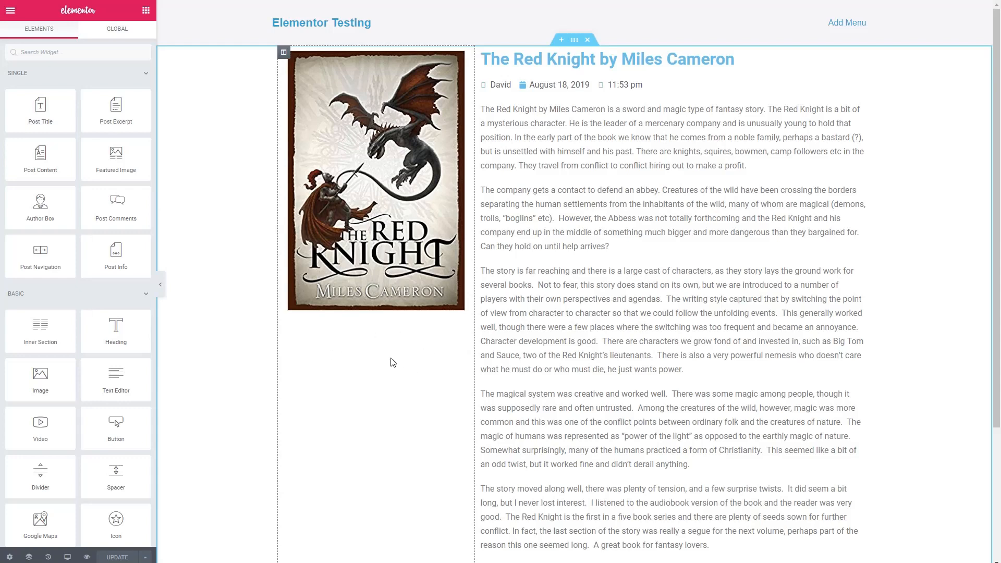
{"action": "left_click", "coordinate": [10, 10]}
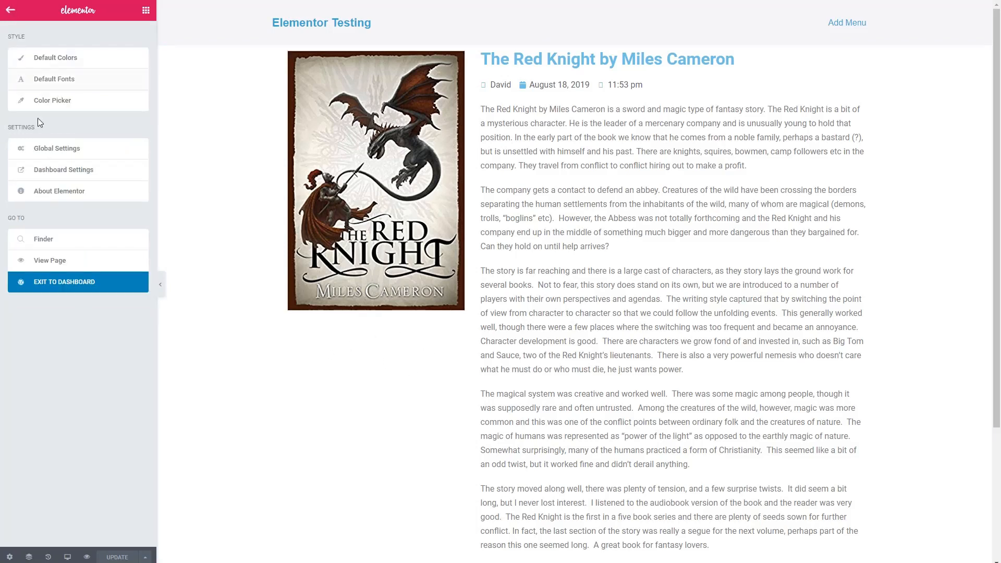
{"action": "left_click", "coordinate": [54, 279]}
Create a Toolset View in full custom display mode named "Book Single - Audio Info".
{"action": "mouse_move", "coordinate": [58, 393]}
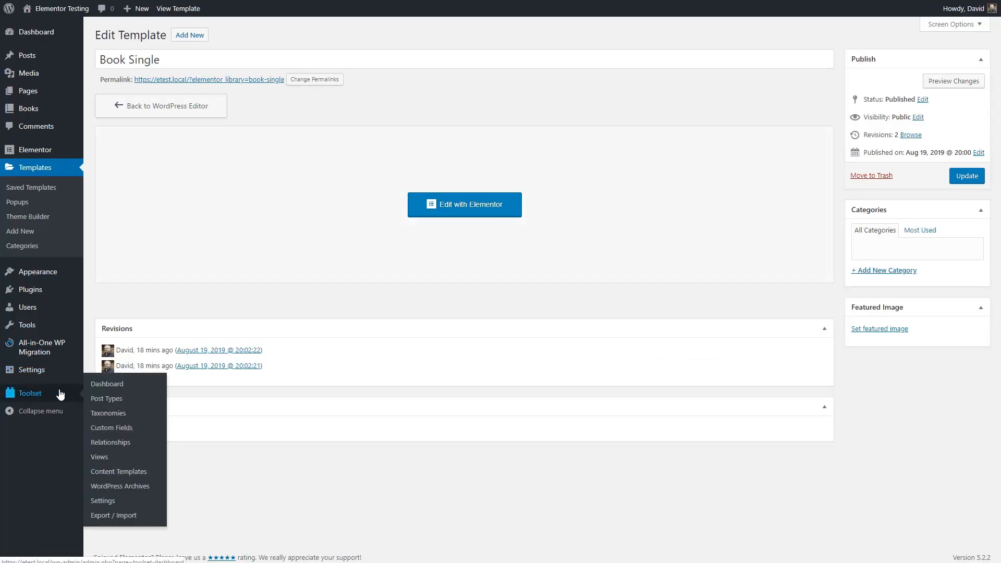
{"action": "left_click", "coordinate": [104, 456]}
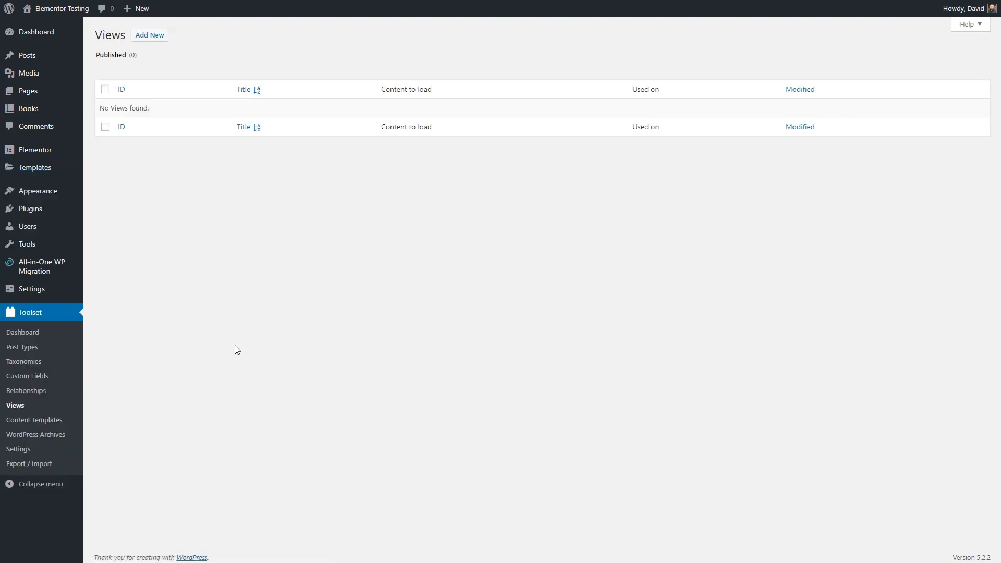
{"action": "left_click", "coordinate": [150, 35]}
{"action": "left_click", "coordinate": [358, 211]}
{"action": "left_click", "coordinate": [386, 255]}
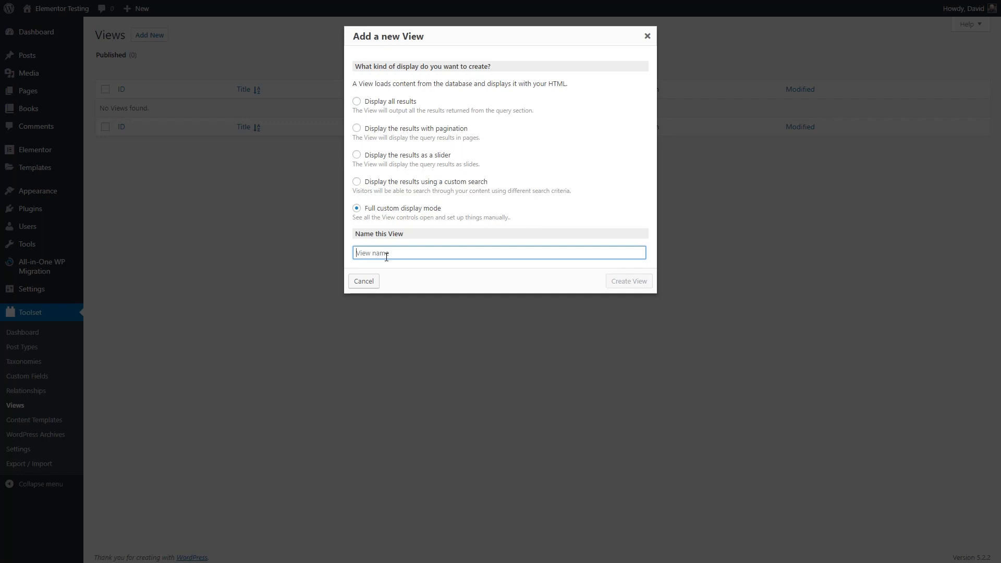
{"action": "type", "text": "Book Single - Audio Info"}
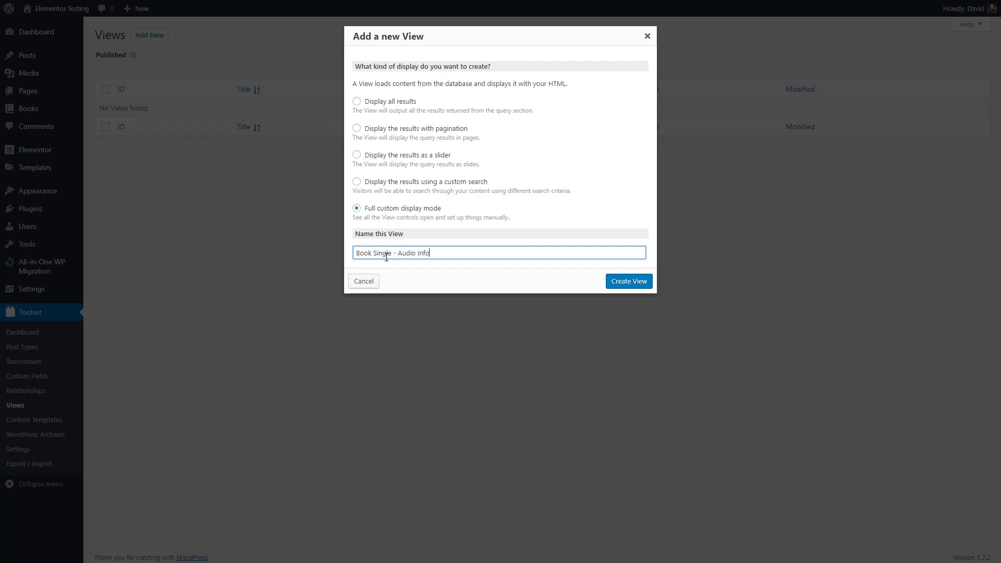
{"action": "left_click", "coordinate": [621, 282]}
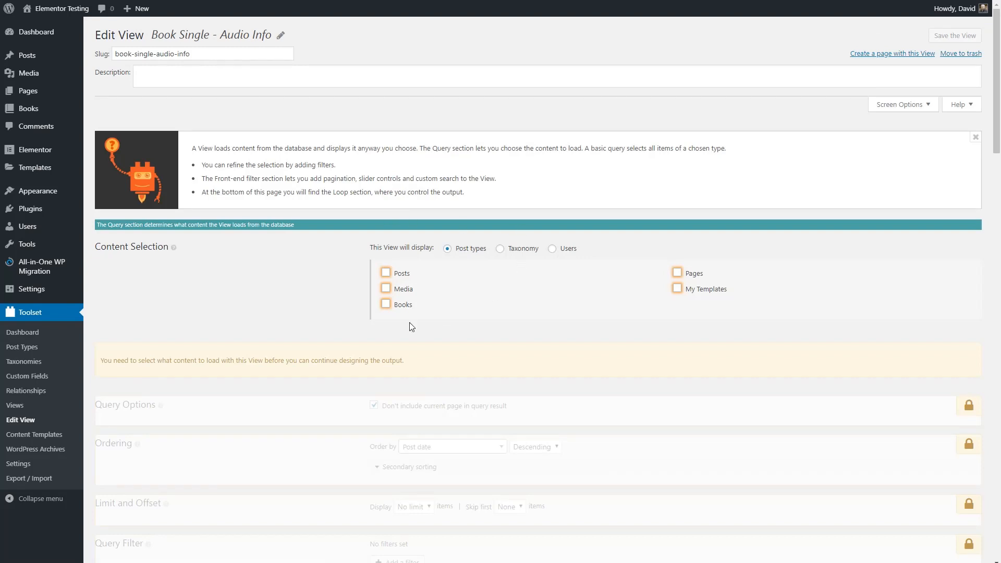
Make the View load the Books post type and limit its display to 1 item.
{"action": "left_click", "coordinate": [386, 304]}
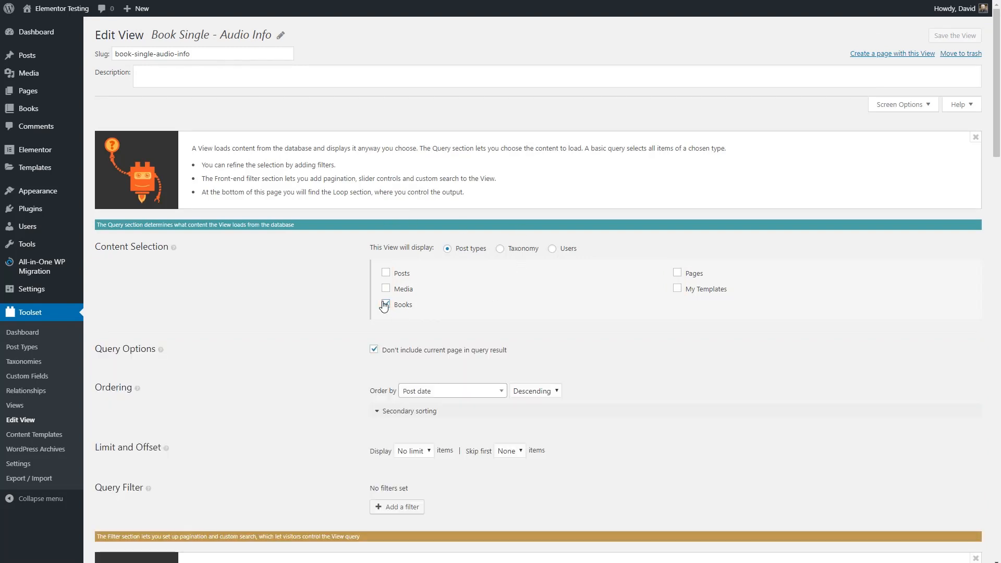
{"action": "scroll", "coordinate": [271, 304], "scroll_direction": "down", "scroll_amount": 3}
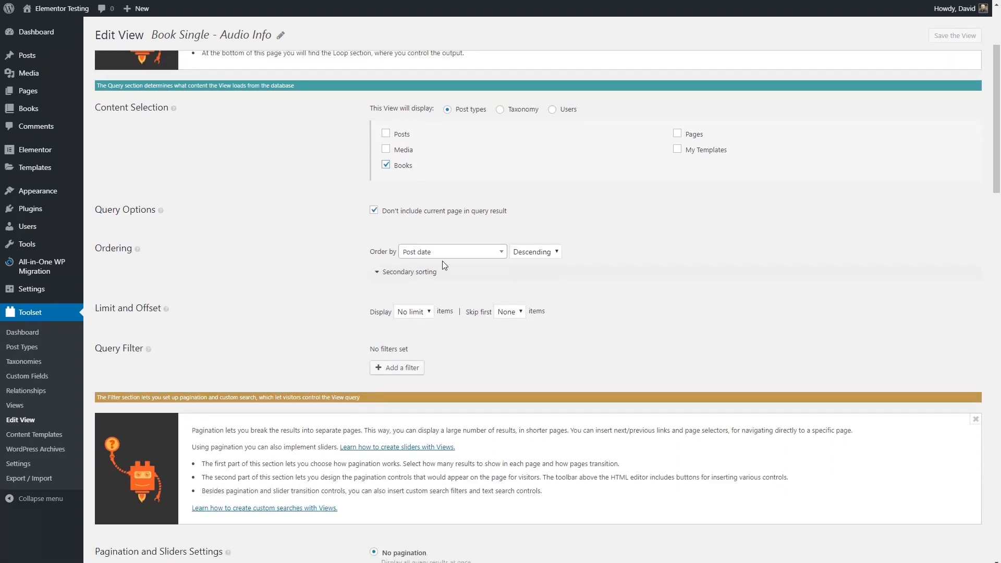
{"action": "left_click", "coordinate": [430, 312]}
{"action": "left_click", "coordinate": [406, 335]}
Add a Post id query filter that includes posts with IDs set by the View shortcode attribute, and save the filter.
{"action": "scroll", "coordinate": [354, 304], "scroll_direction": "down", "scroll_amount": 2}
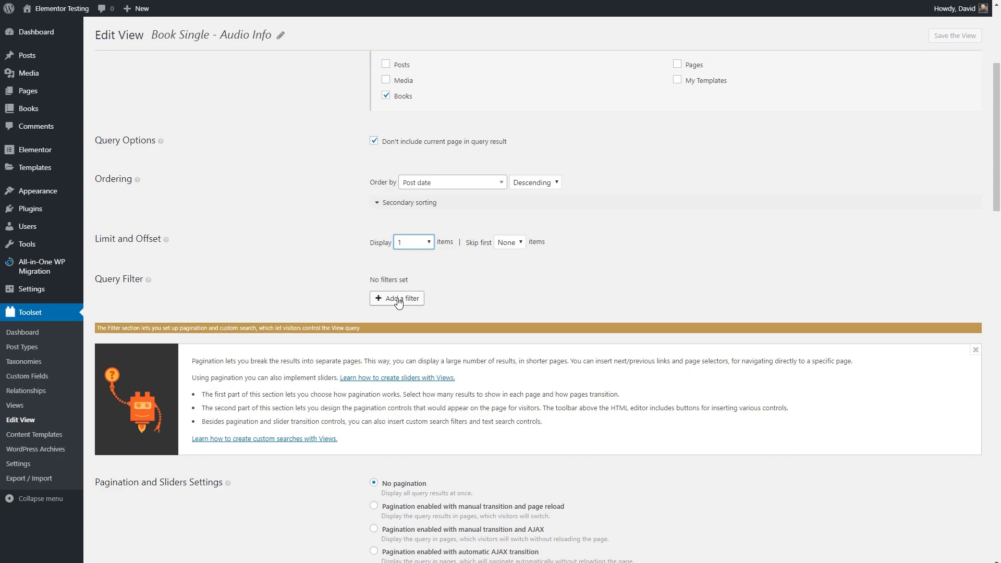
{"action": "left_click", "coordinate": [398, 300]}
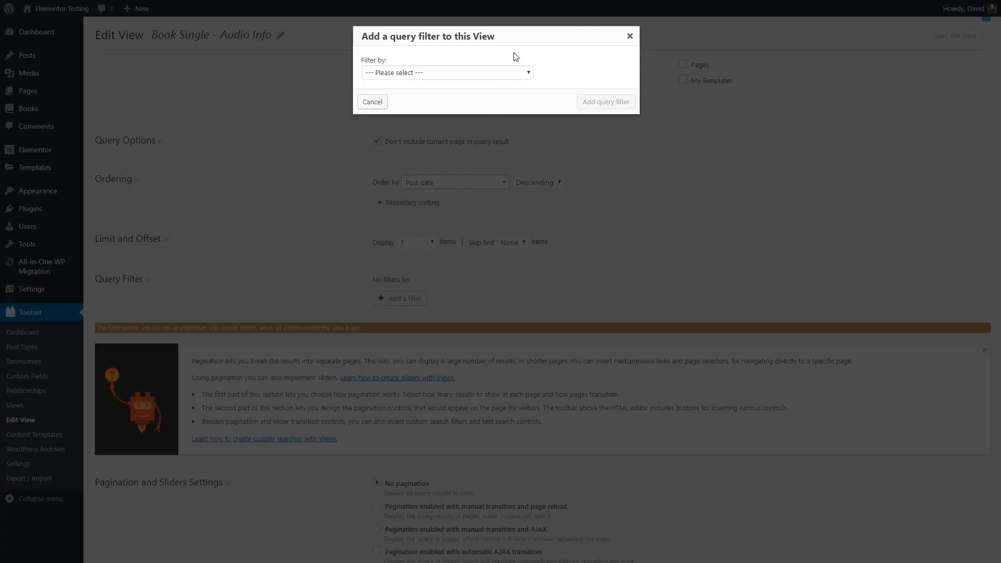
{"action": "left_click", "coordinate": [474, 74]}
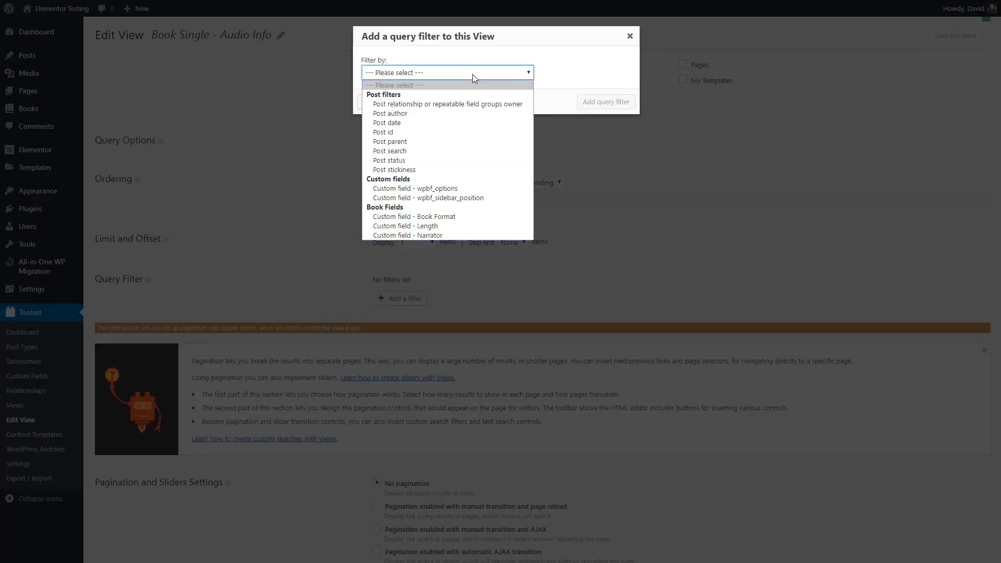
{"action": "left_click", "coordinate": [428, 132]}
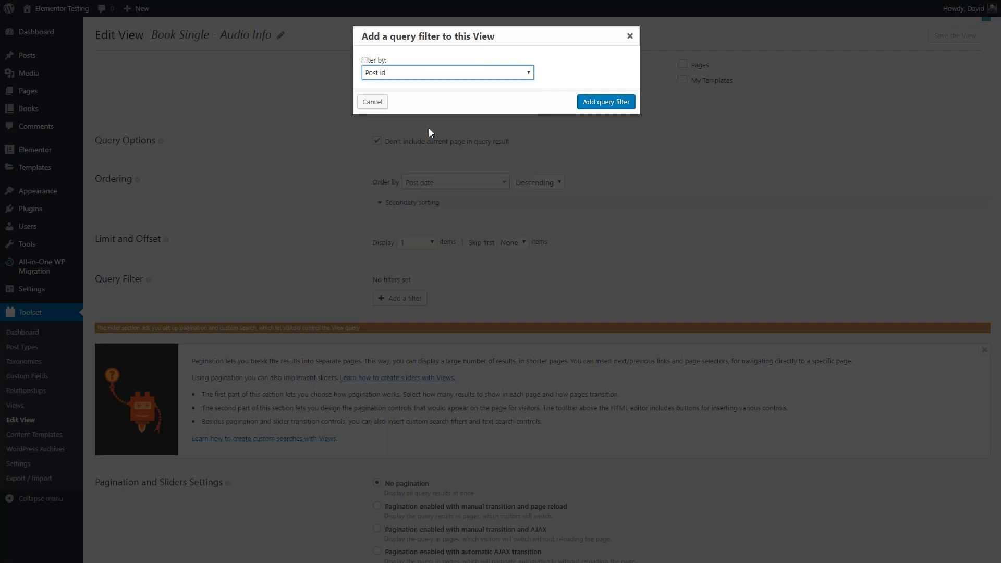
{"action": "left_click", "coordinate": [617, 103]}
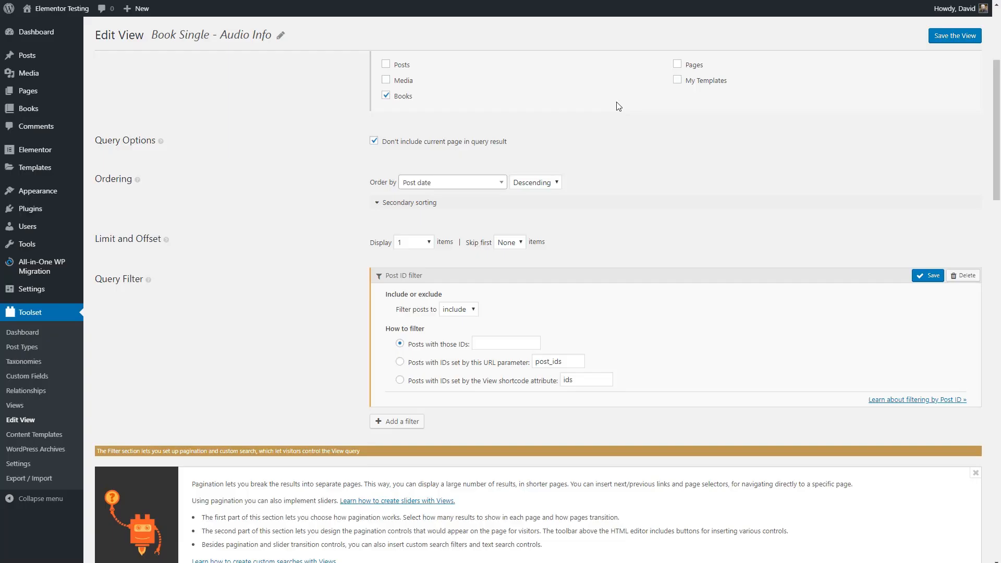
{"action": "left_click", "coordinate": [399, 381]}
{"action": "left_click", "coordinate": [927, 276]}
Start the Loop Wizard for the View's loop and choose the Unformatted loop style.
{"action": "scroll", "coordinate": [638, 301], "scroll_direction": "down", "scroll_amount": 3}
{"action": "scroll", "coordinate": [641, 303], "scroll_direction": "down", "scroll_amount": 10}
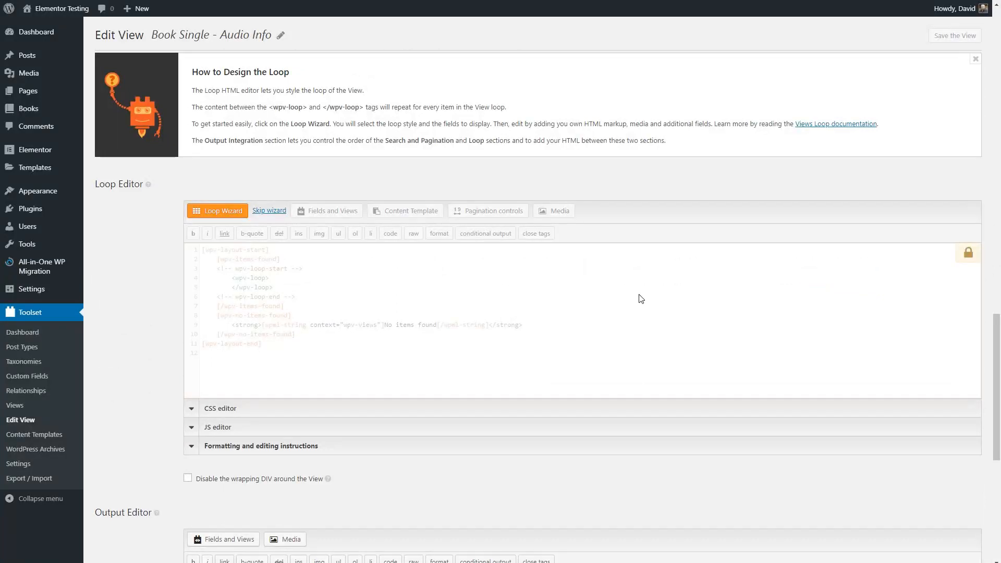
{"action": "left_click", "coordinate": [219, 211]}
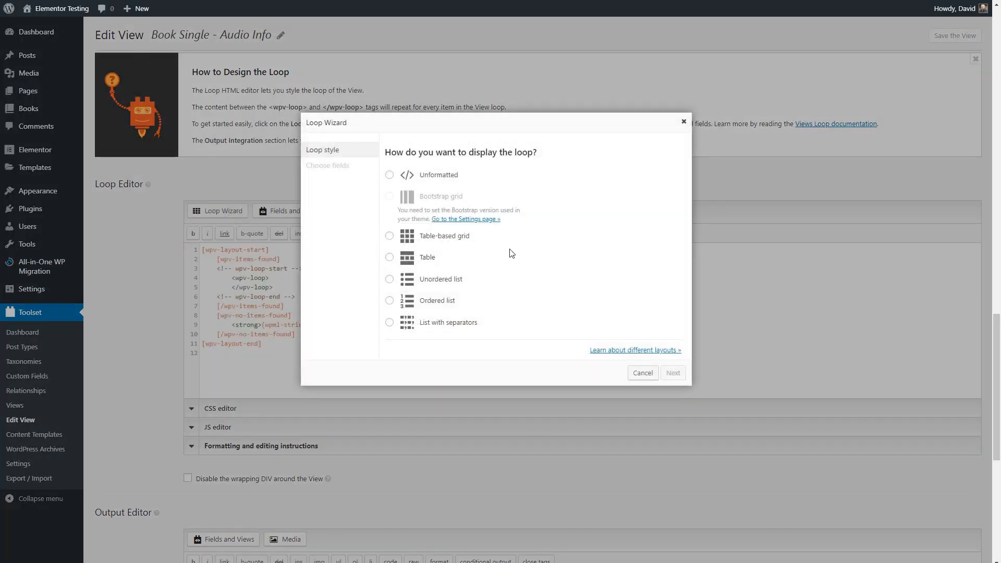
{"action": "left_click", "coordinate": [389, 176]}
{"action": "left_click", "coordinate": [675, 373]}
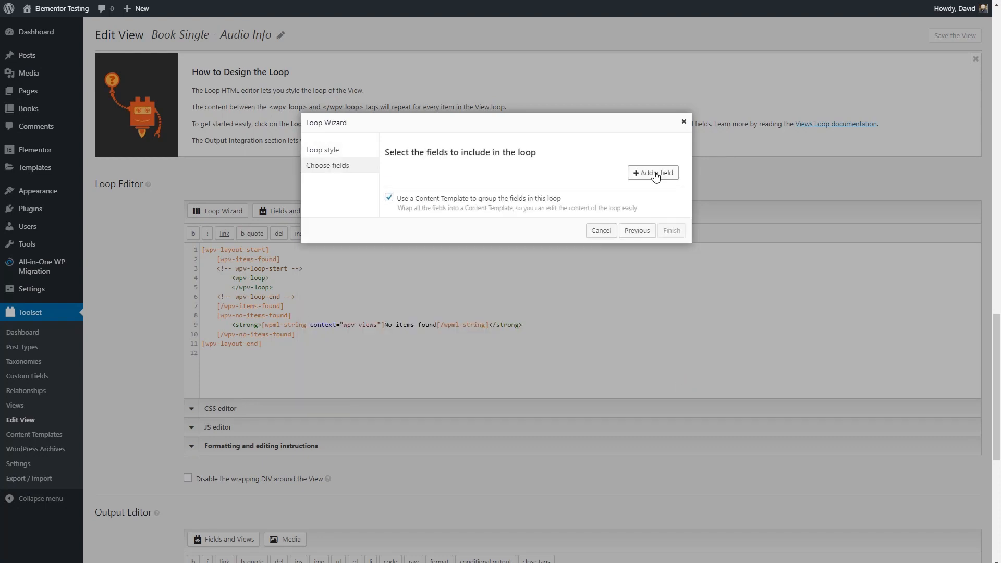
Add the Narrator field as the first field of the loop.
{"action": "left_click", "coordinate": [655, 175]}
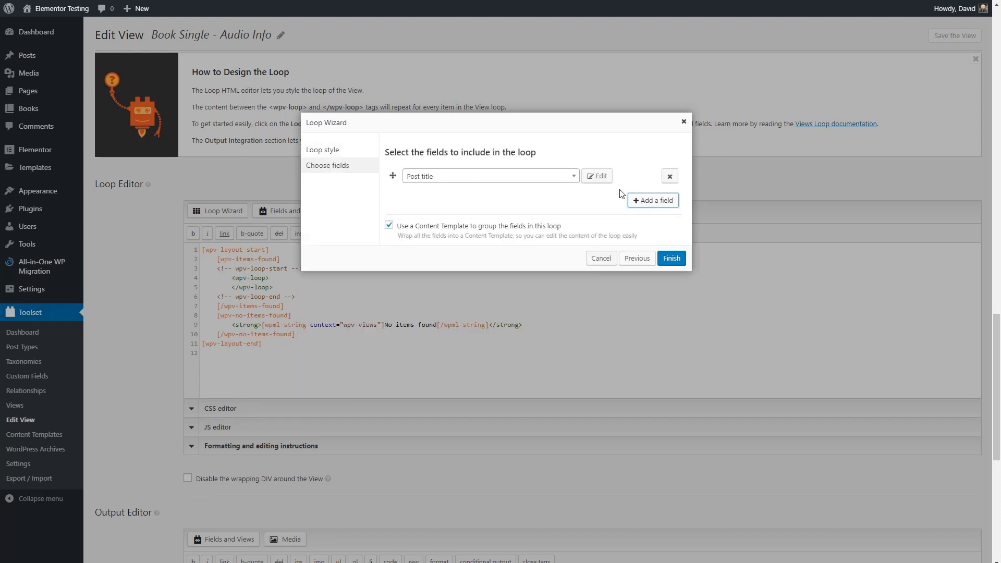
{"action": "left_click", "coordinate": [573, 180]}
{"action": "scroll", "coordinate": [523, 238], "scroll_direction": "down", "scroll_amount": 10}
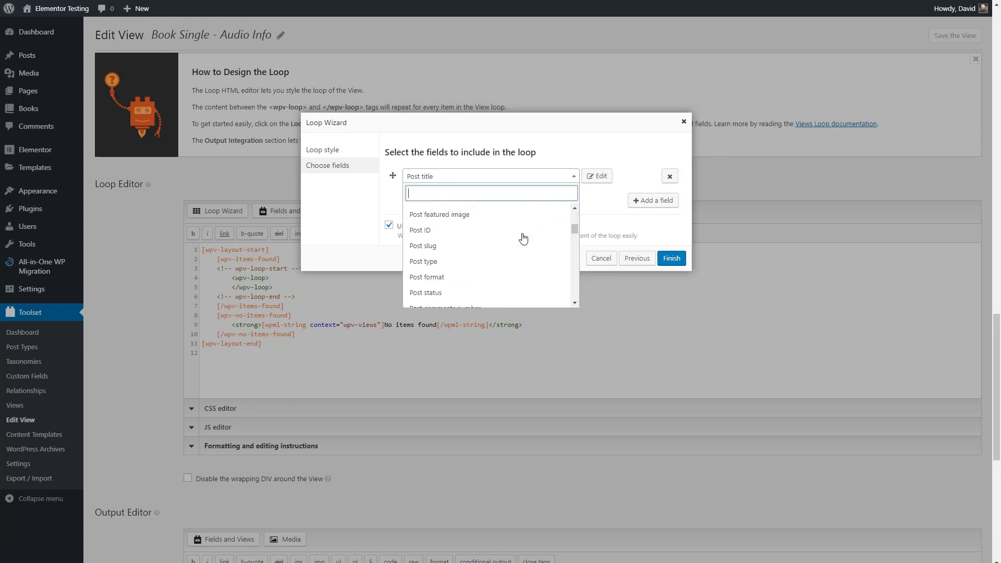
{"action": "scroll", "coordinate": [524, 240], "scroll_direction": "down", "scroll_amount": 5}
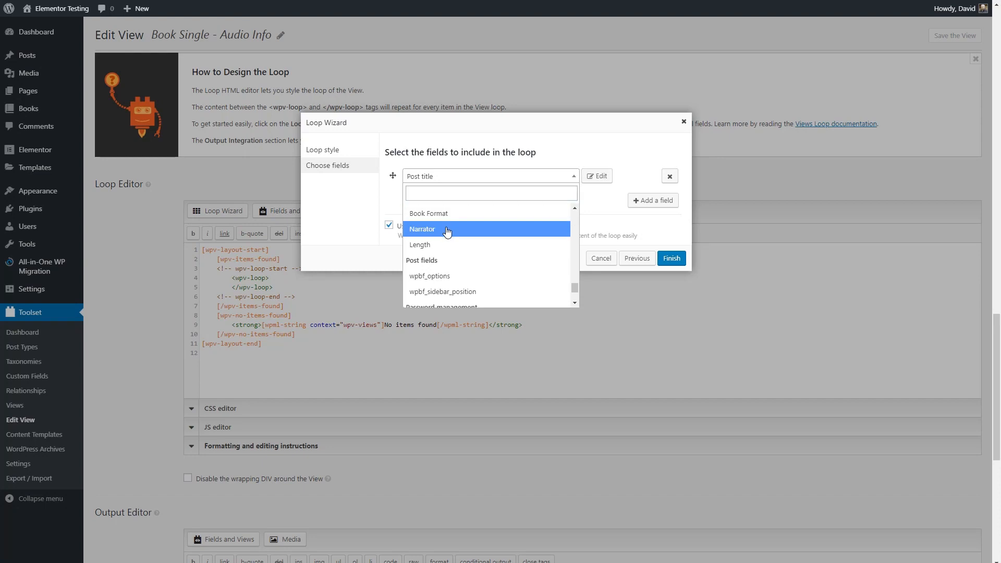
{"action": "left_click", "coordinate": [447, 231]}
Add Length as the second loop field and finish the wizard, grouping the fields in a Content Template.
{"action": "left_click", "coordinate": [650, 201]}
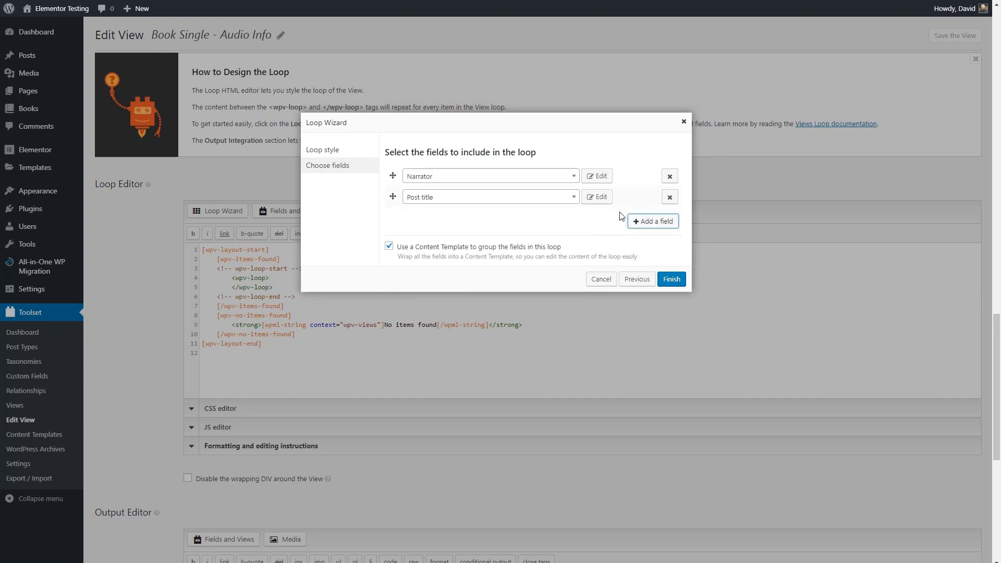
{"action": "left_click", "coordinate": [464, 198]}
{"action": "scroll", "coordinate": [465, 267], "scroll_direction": "down", "scroll_amount": 1}
{"action": "scroll", "coordinate": [465, 267], "scroll_direction": "down", "scroll_amount": 10}
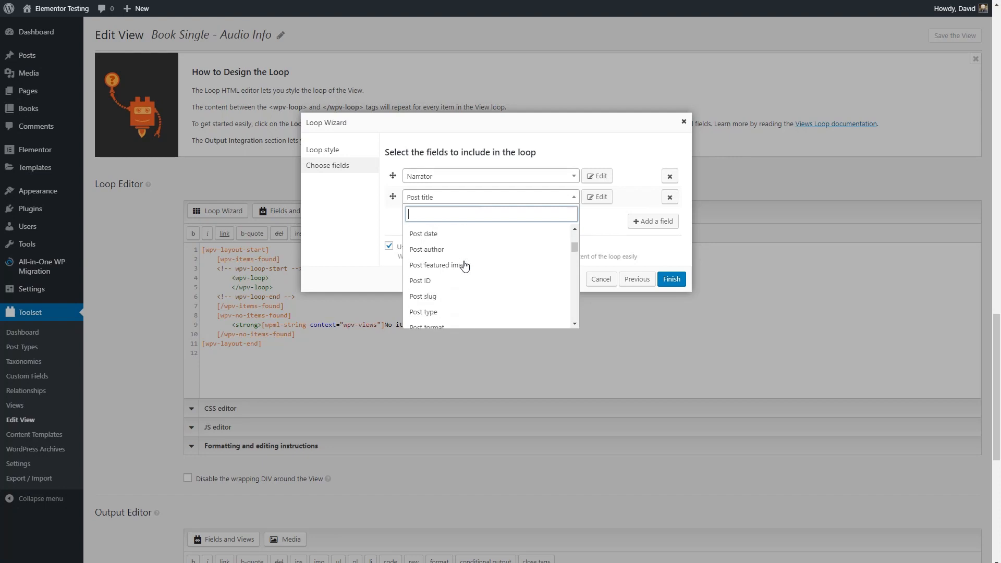
{"action": "scroll", "coordinate": [465, 266], "scroll_direction": "down", "scroll_amount": 10}
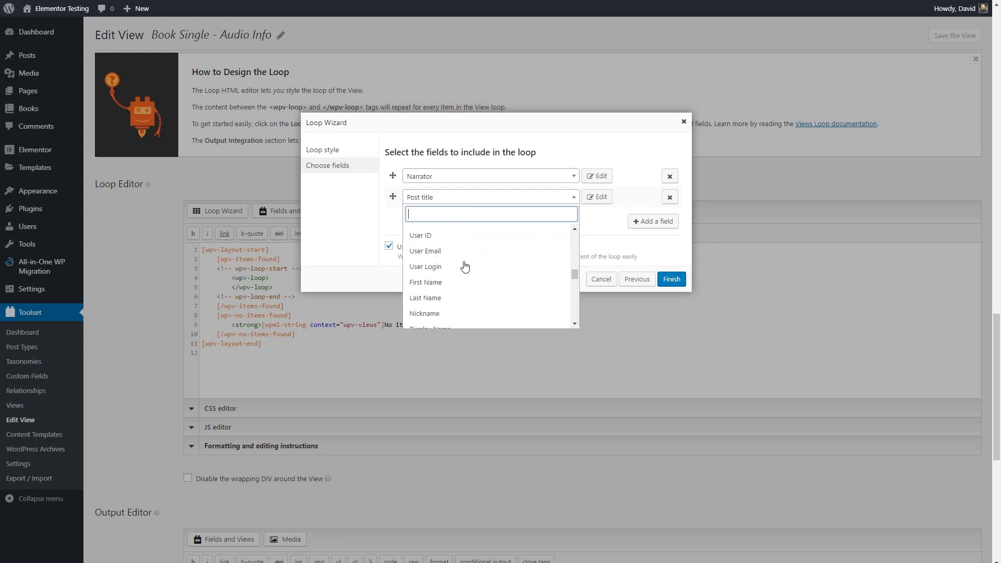
{"action": "scroll", "coordinate": [465, 267], "scroll_direction": "down", "scroll_amount": 2}
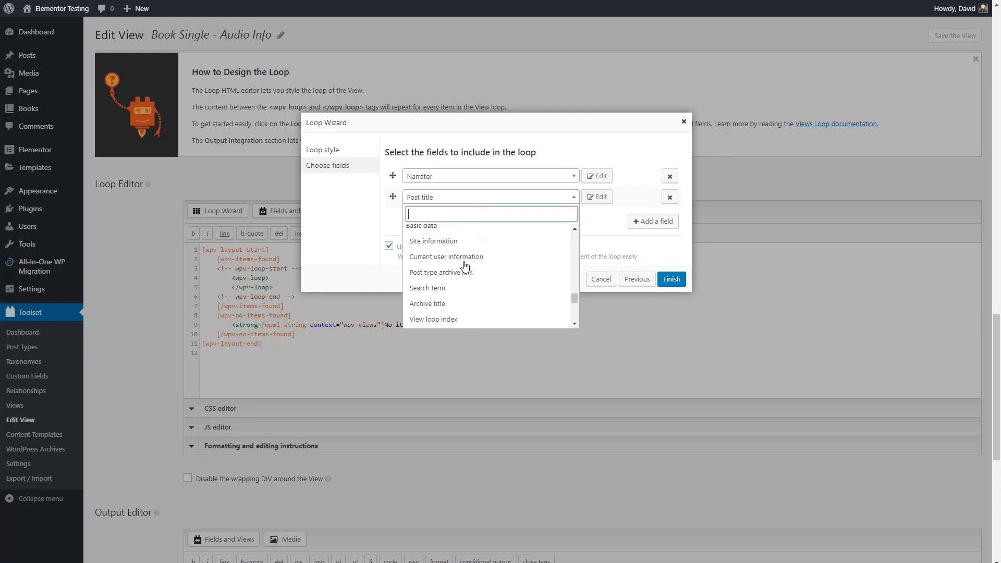
{"action": "scroll", "coordinate": [465, 267], "scroll_direction": "down", "scroll_amount": 8}
{"action": "scroll", "coordinate": [465, 266], "scroll_direction": "up", "scroll_amount": 9}
{"action": "scroll", "coordinate": [465, 266], "scroll_direction": "down", "scroll_amount": 4}
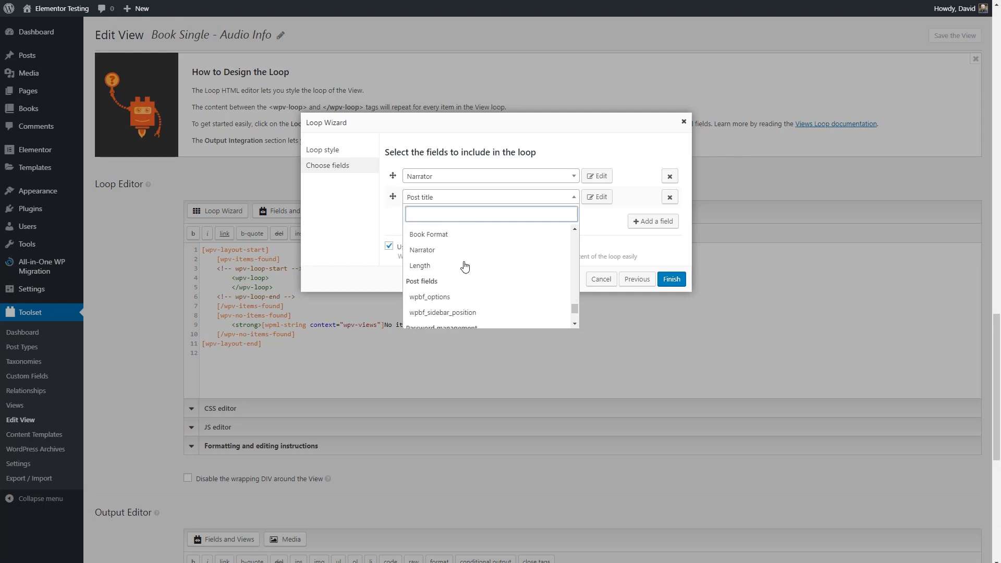
{"action": "left_click", "coordinate": [674, 282]}
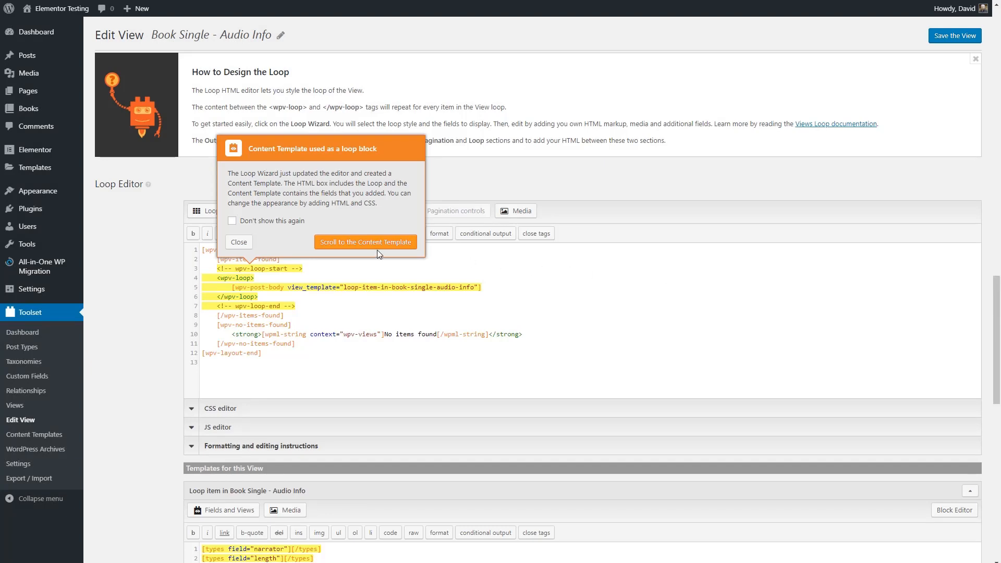
Wrap the narrator and length fields in the loop item template in a conditional output that requires Book Format to equal "Audio".
{"action": "left_click", "coordinate": [378, 246]}
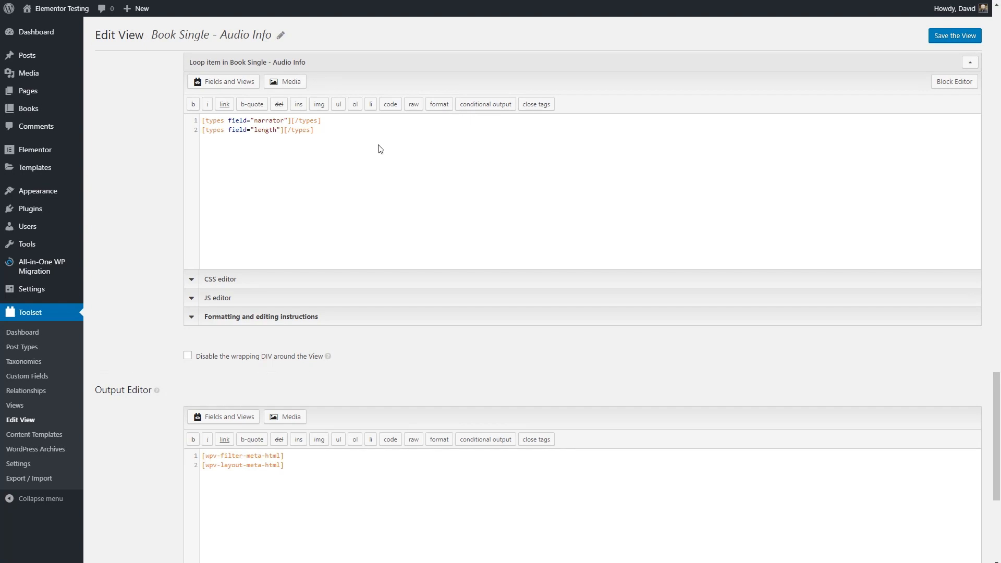
{"action": "left_click", "coordinate": [201, 120]}
{"action": "key", "text": "Return"}
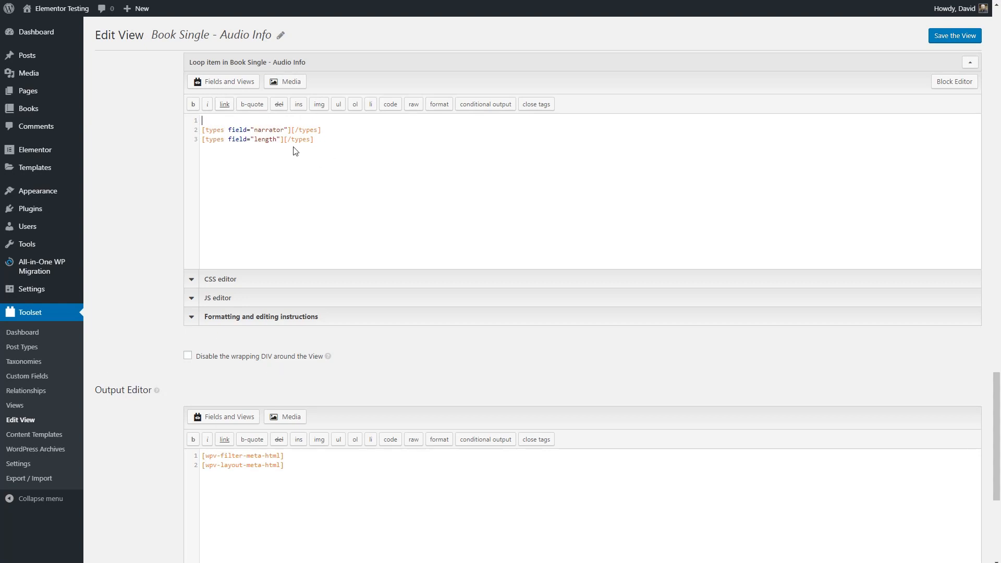
{"action": "left_click", "coordinate": [486, 104]}
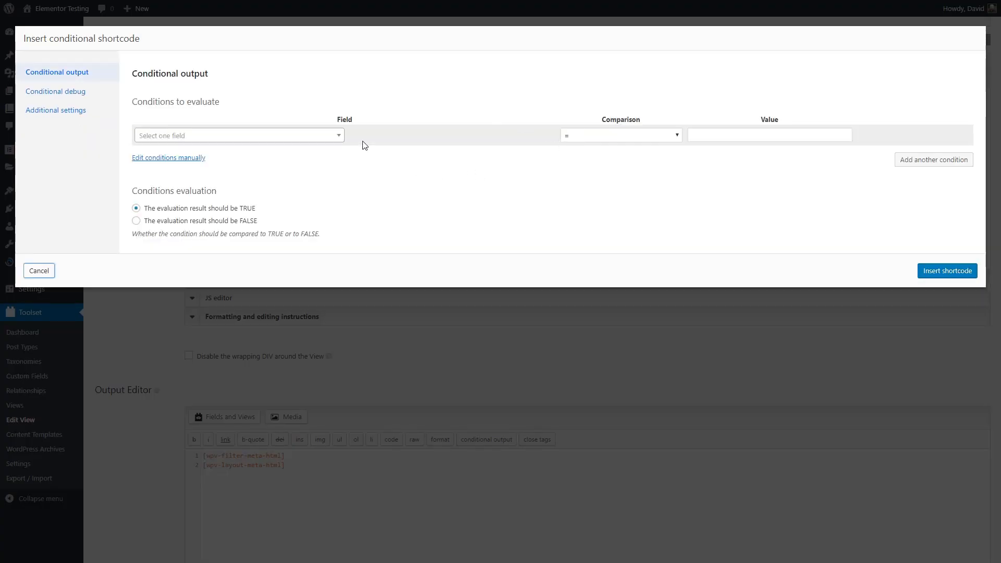
{"action": "left_click", "coordinate": [340, 136]}
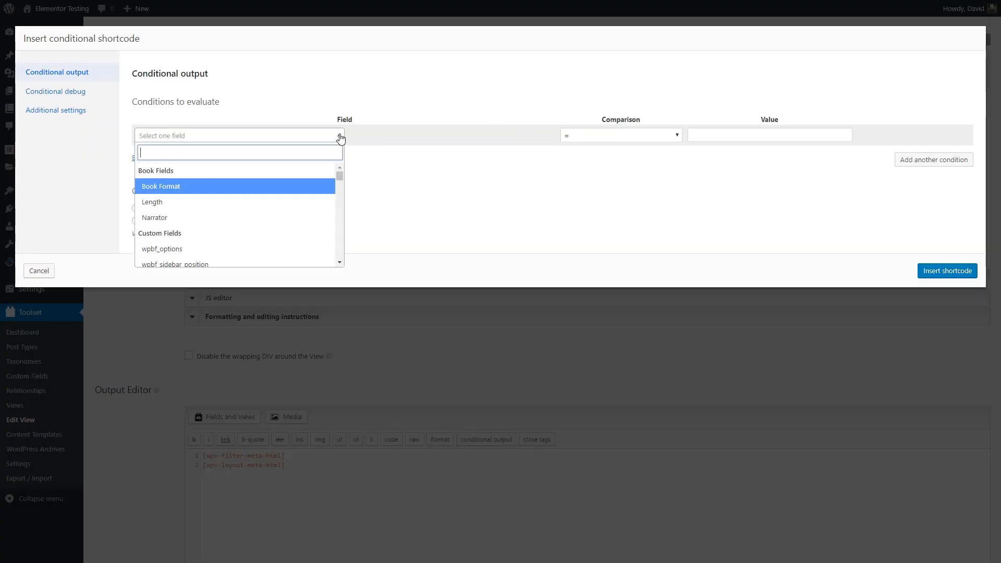
{"action": "left_click", "coordinate": [180, 188]}
{"action": "left_click", "coordinate": [751, 133]}
{"action": "type", "text": "Audio"}
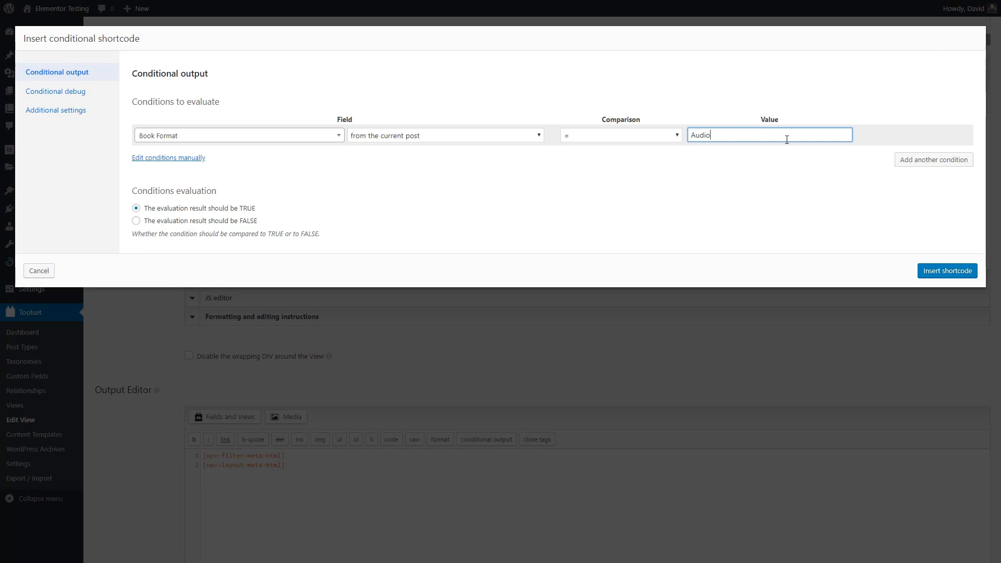
{"action": "left_click", "coordinate": [944, 272]}
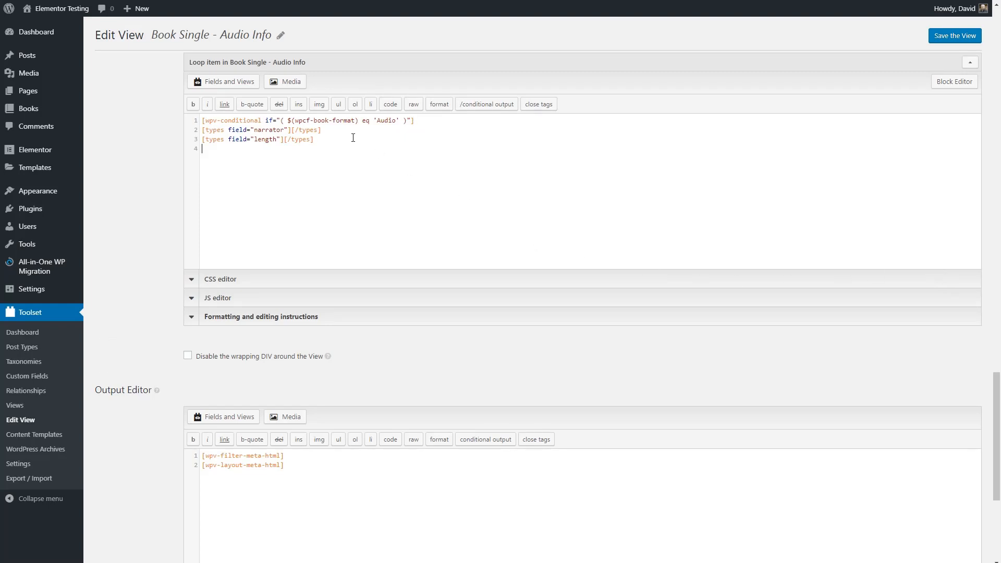
{"action": "left_click", "coordinate": [538, 104]}
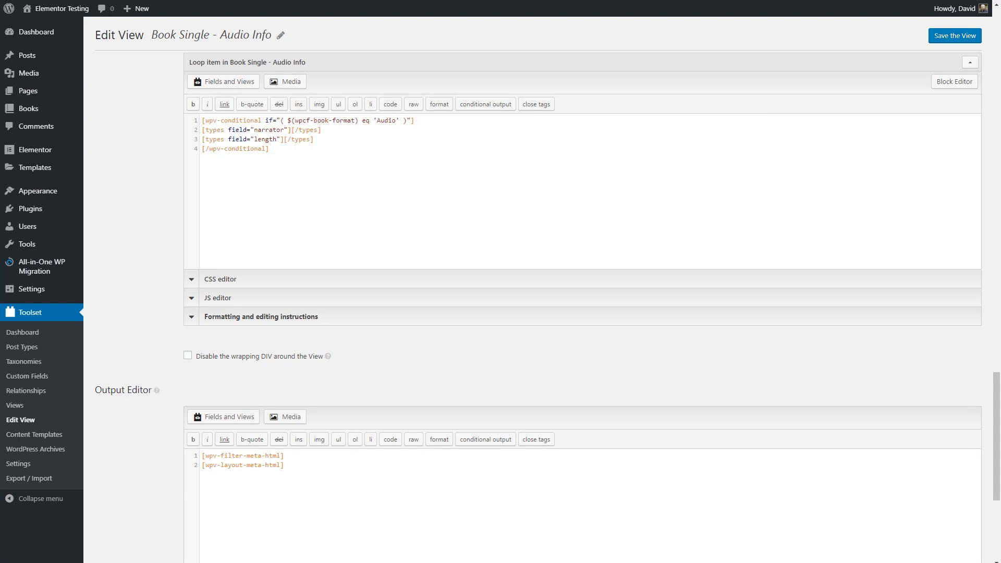
Below the opening conditional tag, add <div style="padding:12px 10px 1px 10px; background-color:#D4EDDA; text-align: center;">.
{"action": "left_click", "coordinate": [480, 121]}
{"action": "key", "text": "Return"}
{"action": "type", "text": "<div style=\"padding:12px 10px 1px 10px; background-color:#D4EDDA; text-align: center;\">"}
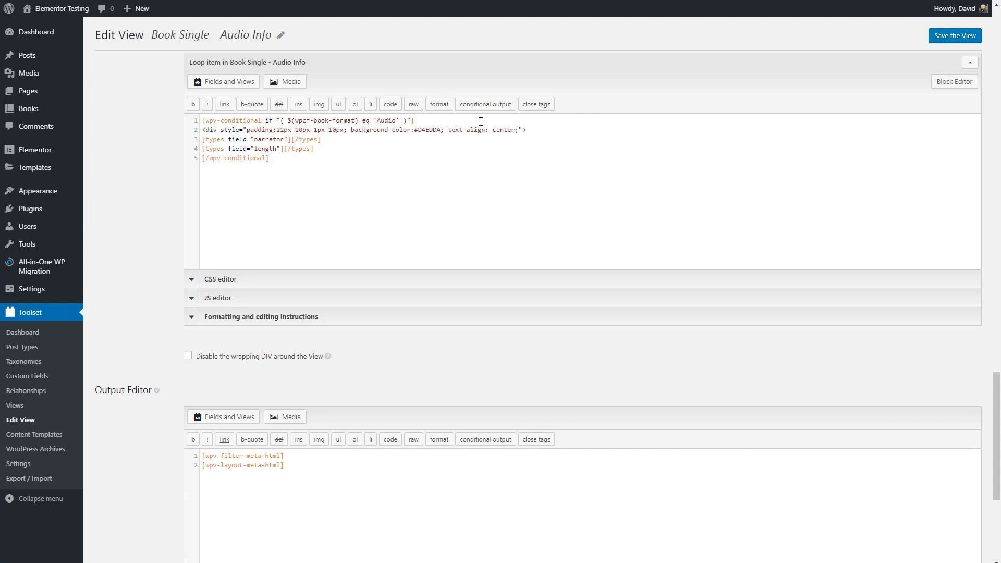
Label the fields "Narrator:" and "Lenght:", close the div after the length field, and save the View.
{"action": "scroll", "coordinate": [527, 120], "scroll_direction": "up", "scroll_amount": 1}
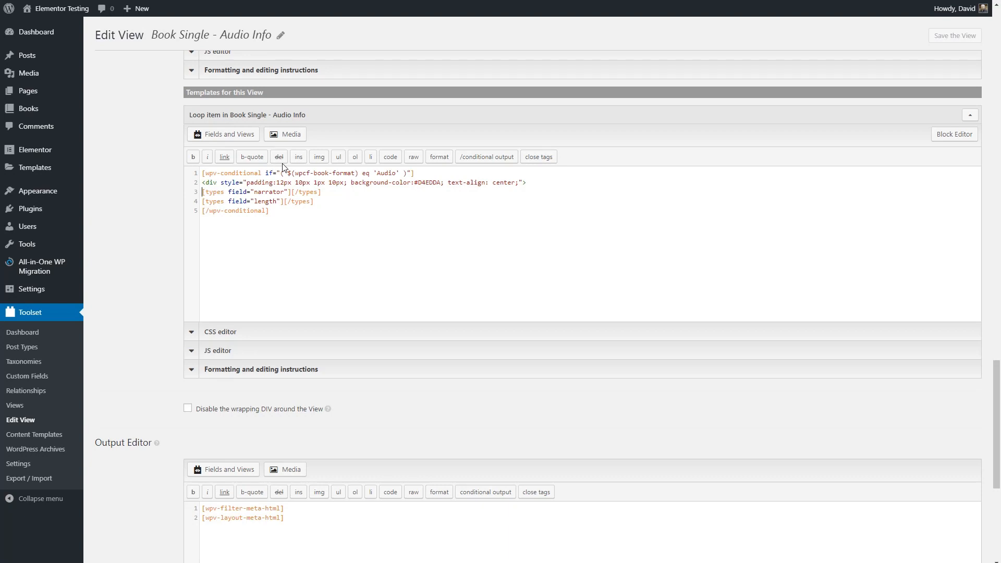
{"action": "type", "text": "Narra"}
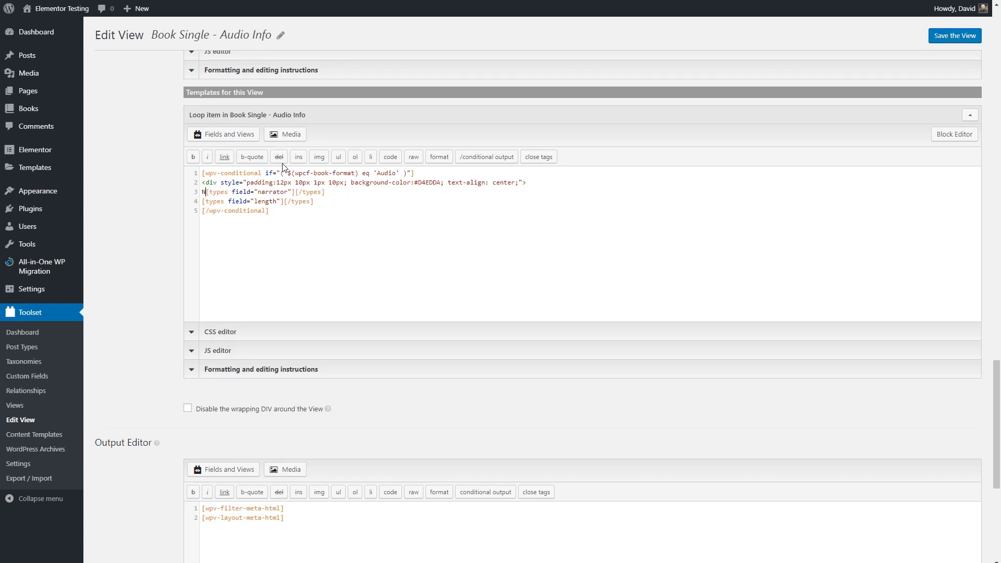
{"action": "type", "text": "tor: "}
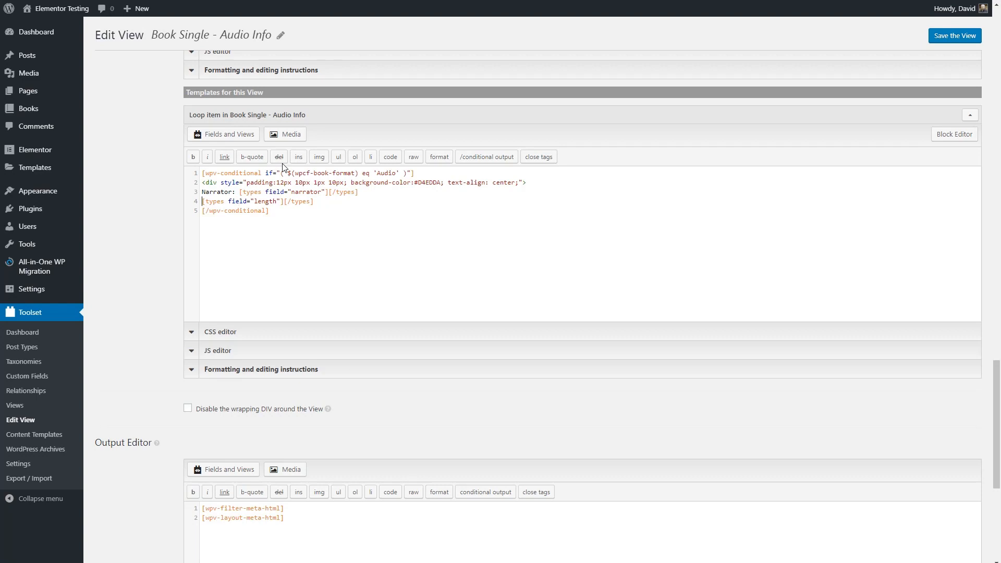
{"action": "type", "text": "Lenght:"}
{"action": "type", "text": "</div>"}
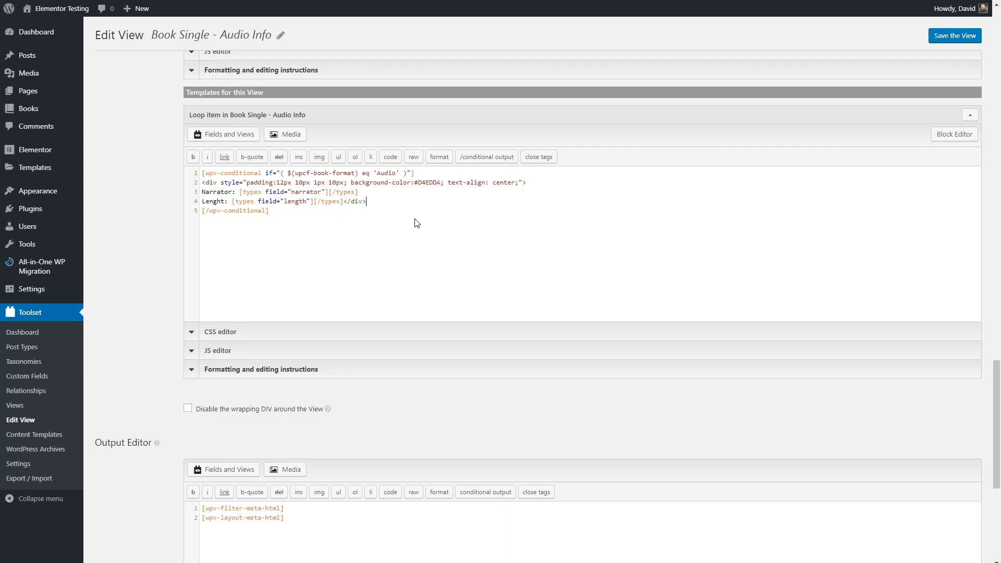
{"action": "left_click", "coordinate": [955, 35]}
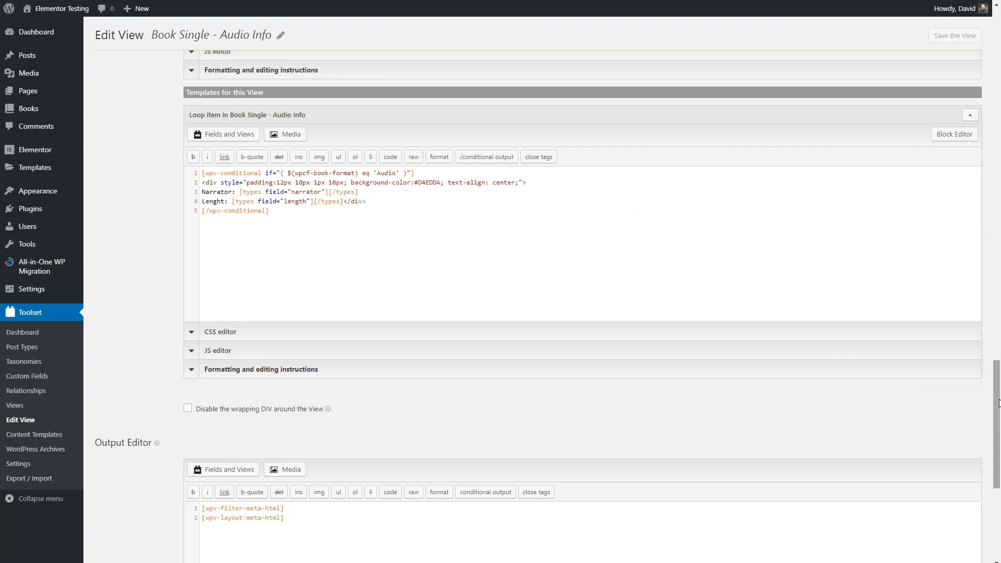
Turn off "Don't include current page in query result" and review the Post ID filter's shortcode attribute setting.
{"action": "left_click_drag", "start_coordinate": [997, 406], "coordinate": [997, 58]}
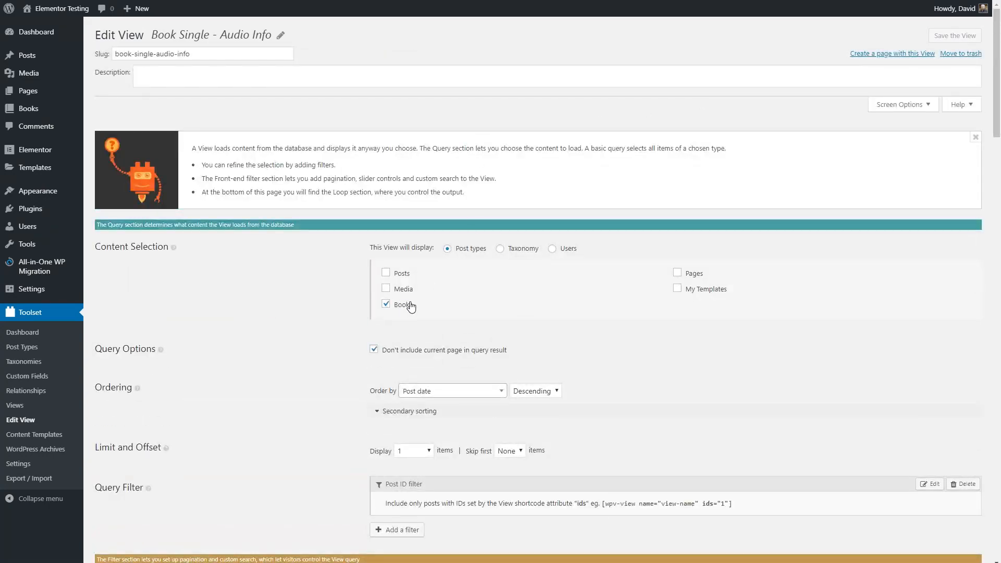
{"action": "scroll", "coordinate": [317, 273], "scroll_direction": "down", "scroll_amount": 2}
{"action": "scroll", "coordinate": [314, 268], "scroll_direction": "down", "scroll_amount": 1}
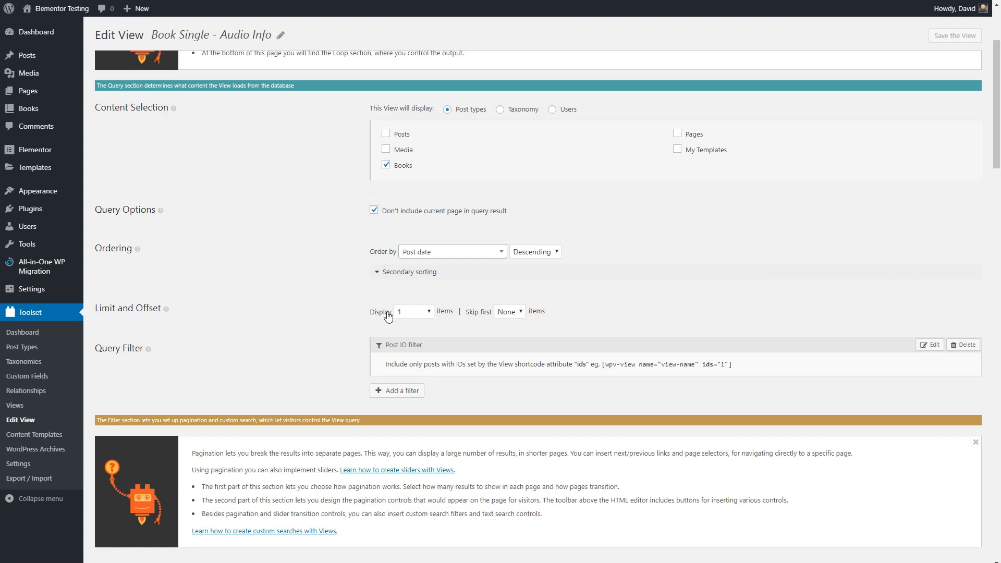
{"action": "left_click", "coordinate": [374, 210]}
{"action": "left_click", "coordinate": [929, 345]}
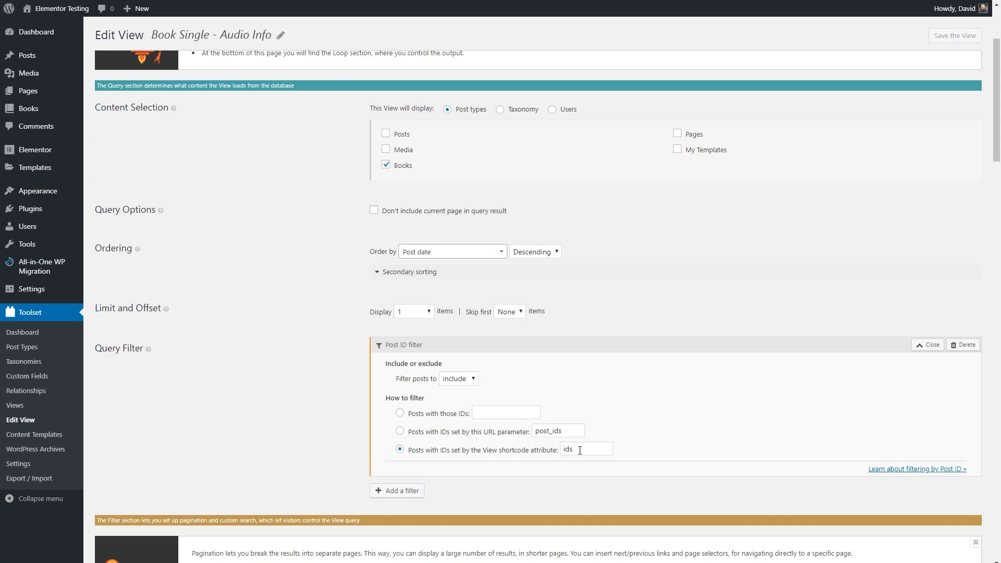
{"action": "left_click", "coordinate": [927, 345]}
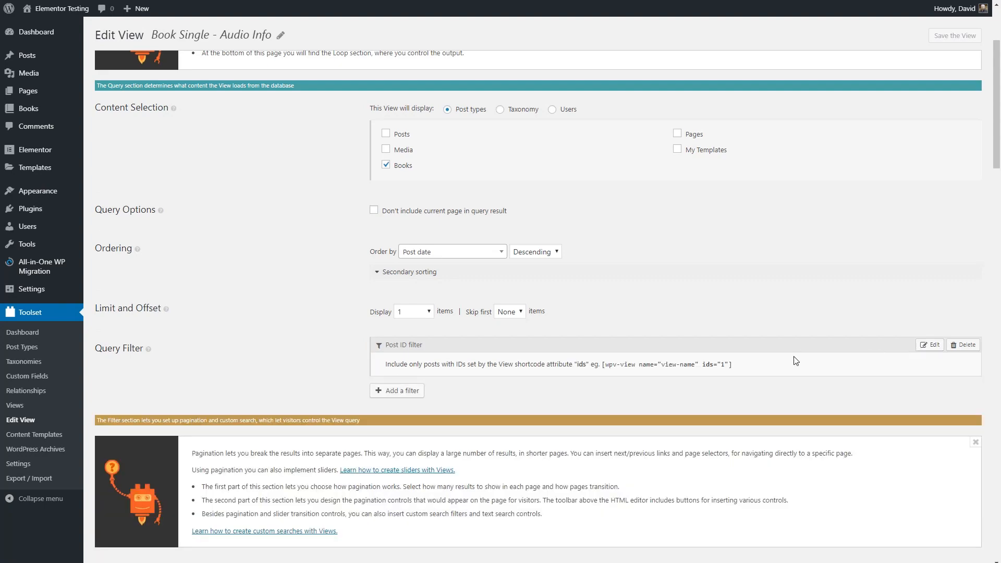
Delete the whole wpv-no-items-found block, including its "No items found" message, from the Loop Editor.
{"action": "scroll", "coordinate": [670, 361], "scroll_direction": "down", "scroll_amount": 8}
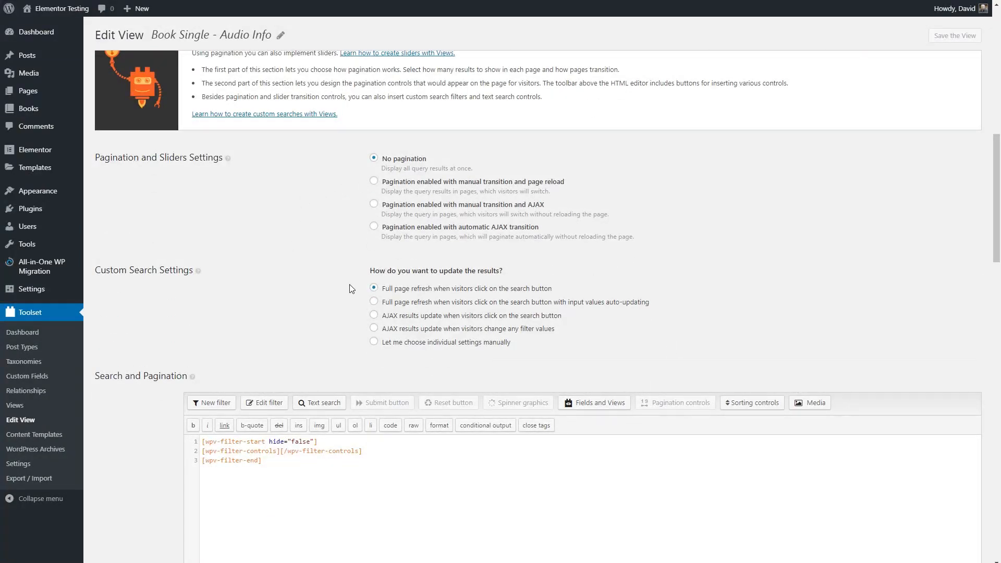
{"action": "scroll", "coordinate": [339, 273], "scroll_direction": "down", "scroll_amount": 5}
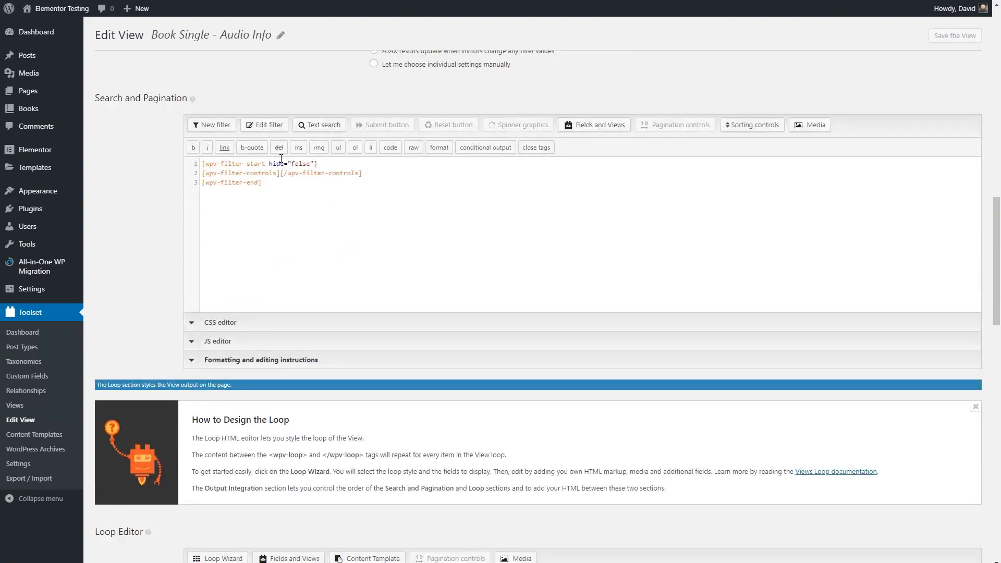
{"action": "scroll", "coordinate": [658, 295], "scroll_direction": "up", "scroll_amount": 1}
{"action": "scroll", "coordinate": [678, 287], "scroll_direction": "down", "scroll_amount": 2}
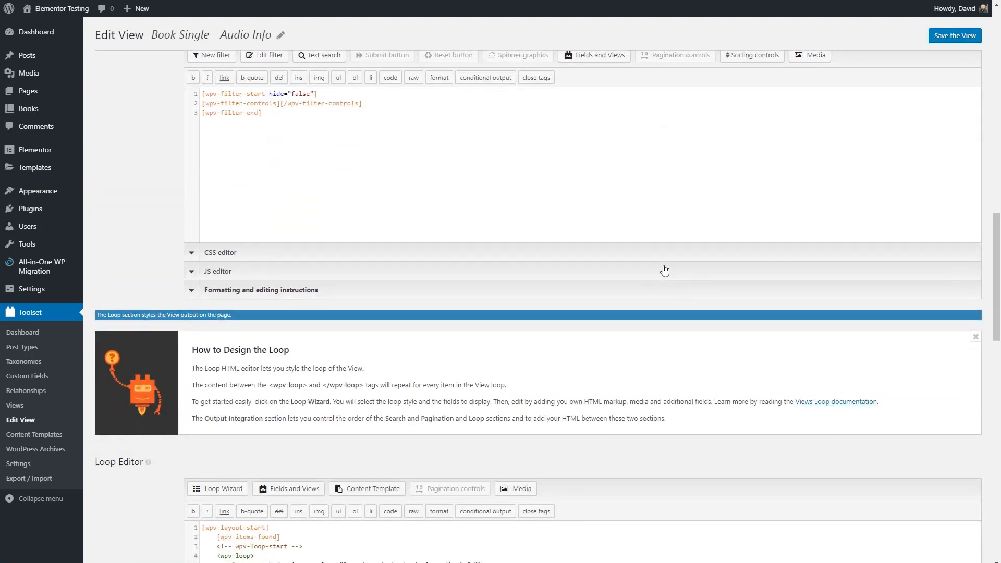
{"action": "scroll", "coordinate": [665, 270], "scroll_direction": "down", "scroll_amount": 5}
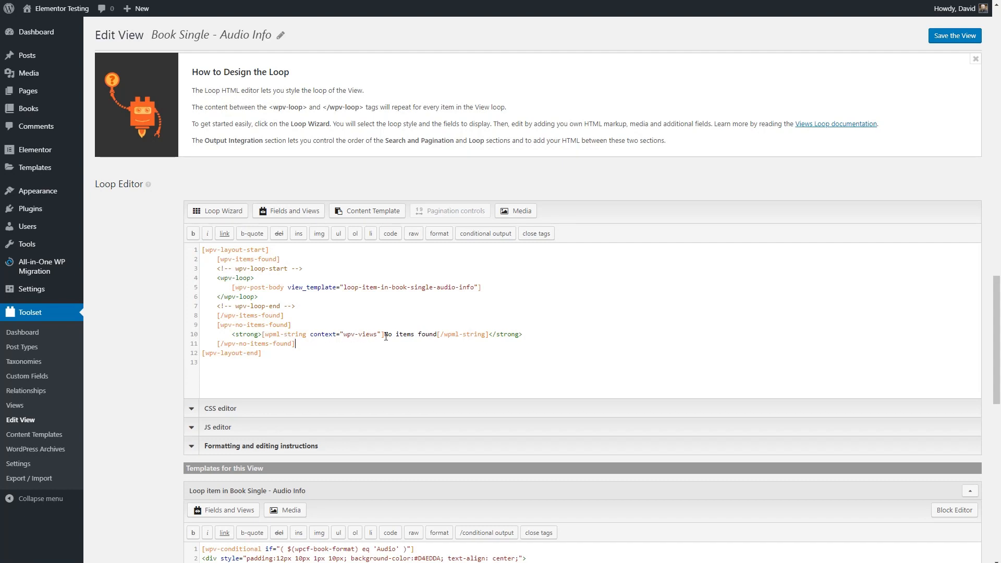
{"action": "left_click_drag", "start_coordinate": [344, 345], "coordinate": [180, 324]}
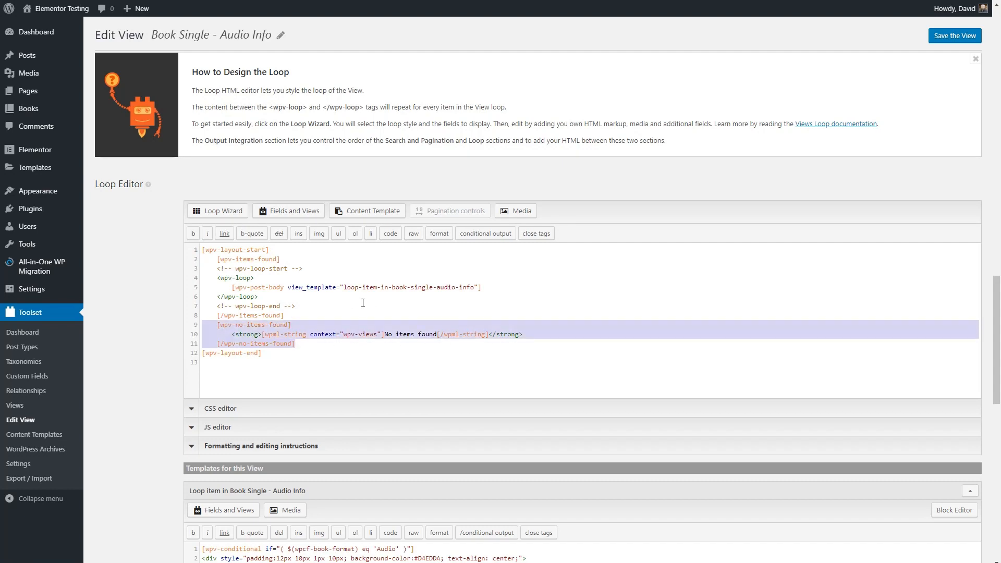
{"action": "key", "text": "BackSpace"}
{"action": "key", "text": "Delete"}
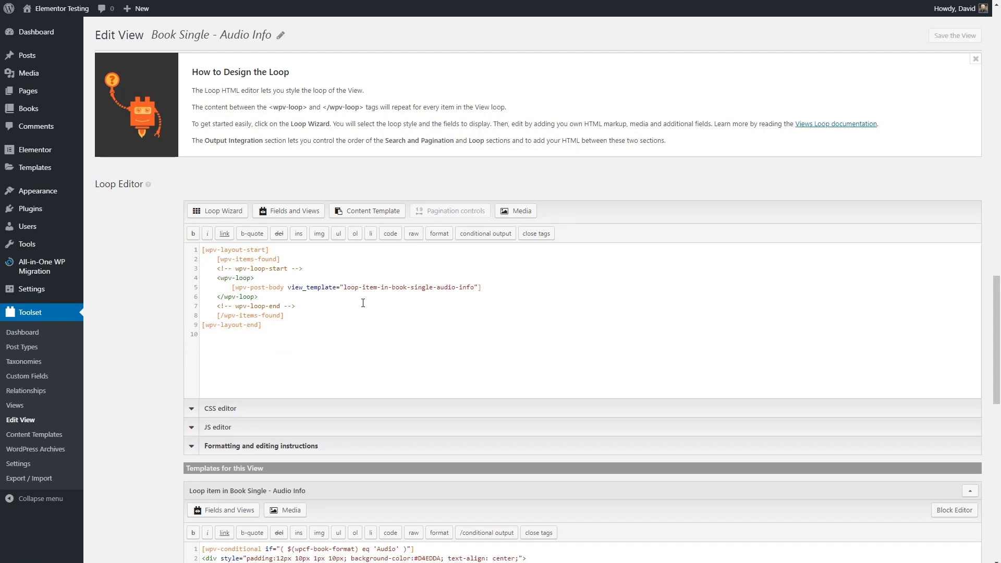
Open the Sample Page from the site's pages for editing.
{"action": "scroll", "coordinate": [359, 301], "scroll_direction": "down", "scroll_amount": 6}
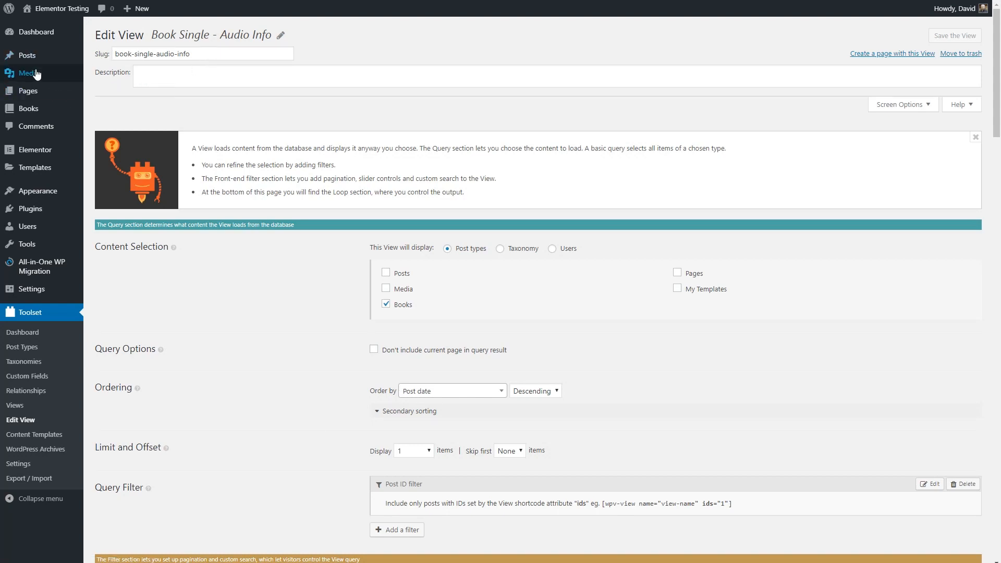
{"action": "mouse_move", "coordinate": [35, 76]}
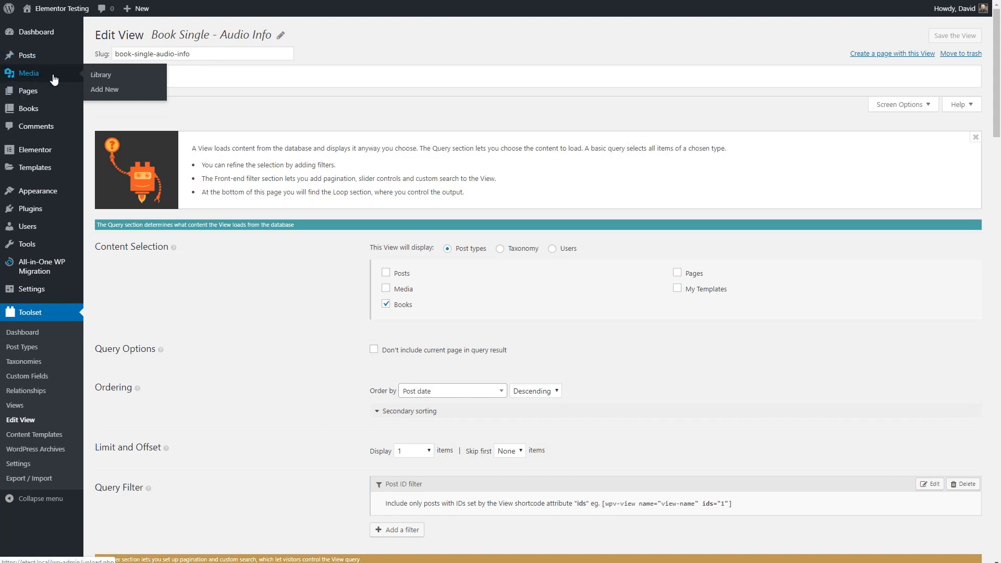
{"action": "left_click", "coordinate": [104, 92]}
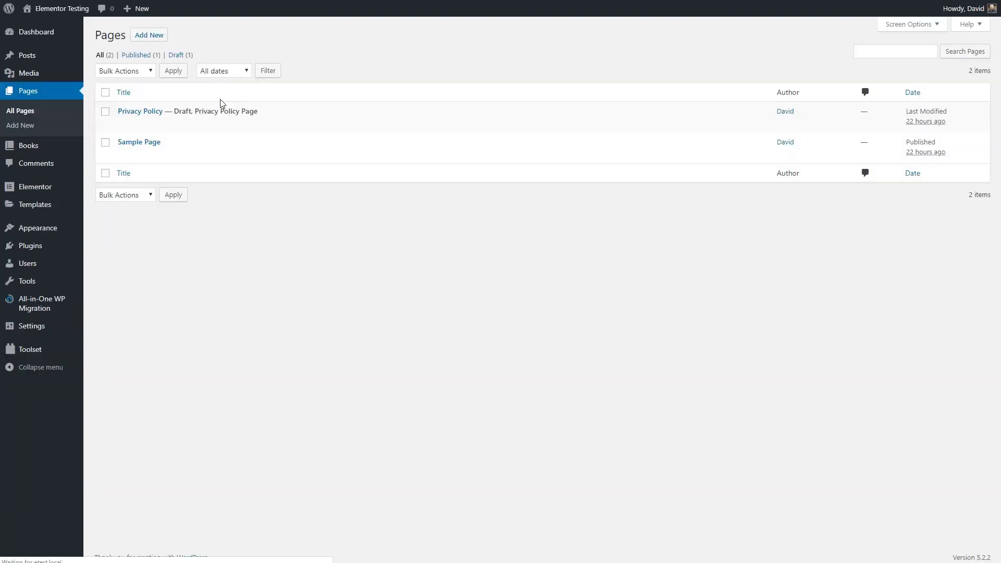
{"action": "mouse_move", "coordinate": [123, 157]}
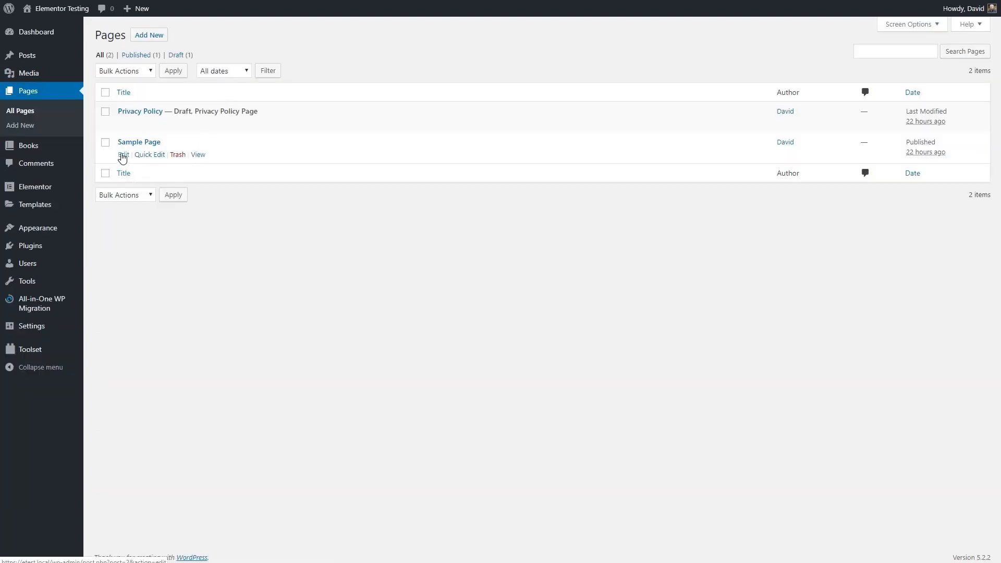
{"action": "left_click", "coordinate": [123, 157]}
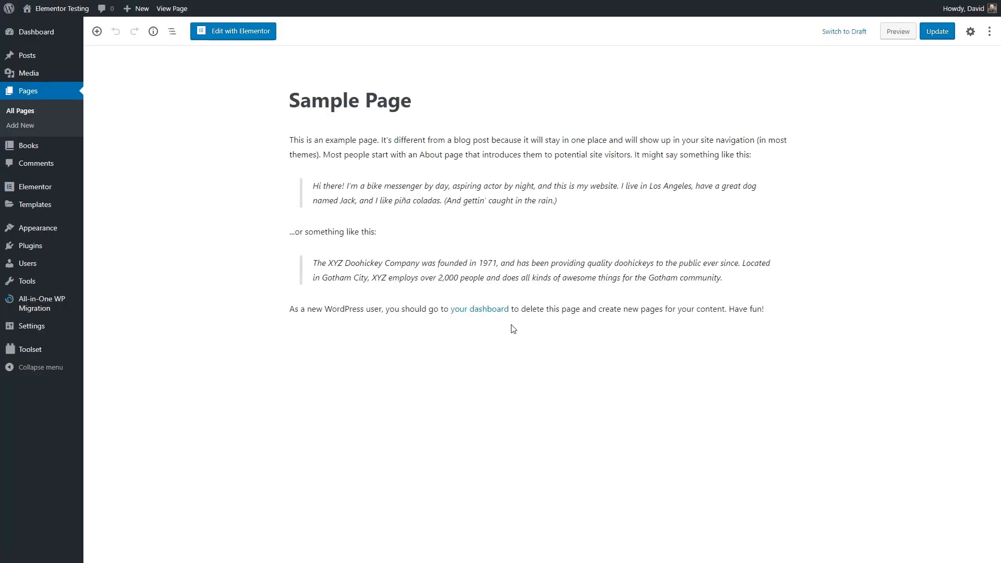
Add a new paragraph with the placeholder text "fd" after the last paragraph of the Sample Page.
{"action": "left_click", "coordinate": [504, 307]}
{"action": "key", "text": "End"}
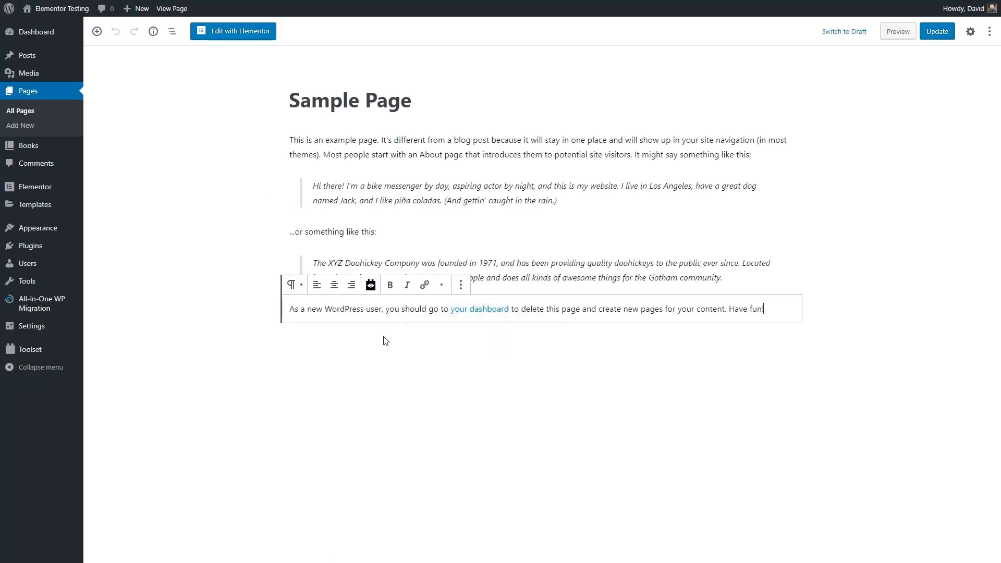
{"action": "key", "text": "Return"}
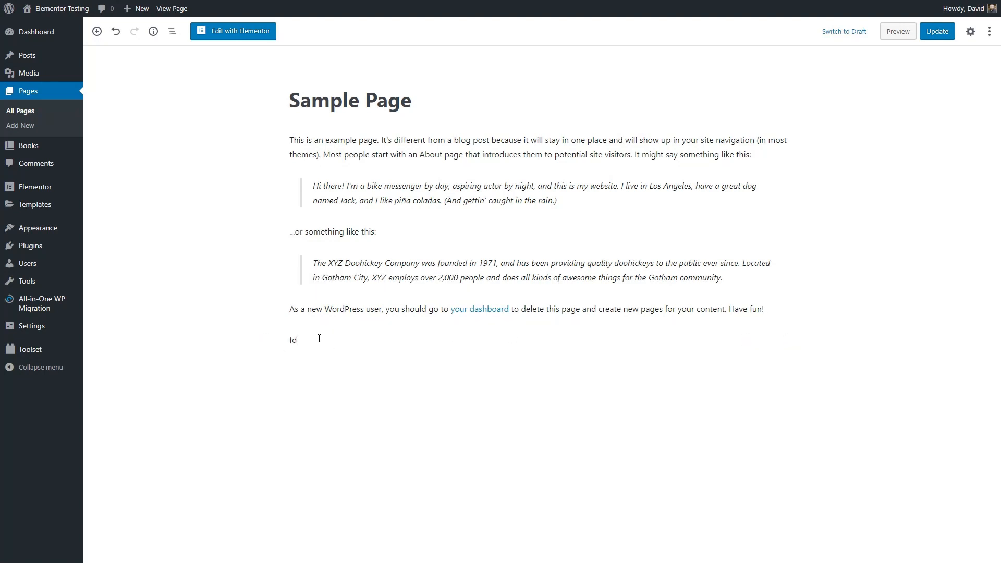
{"action": "left_click", "coordinate": [374, 320]}
{"action": "scroll", "coordinate": [330, 209], "scroll_direction": "down", "scroll_amount": 2}
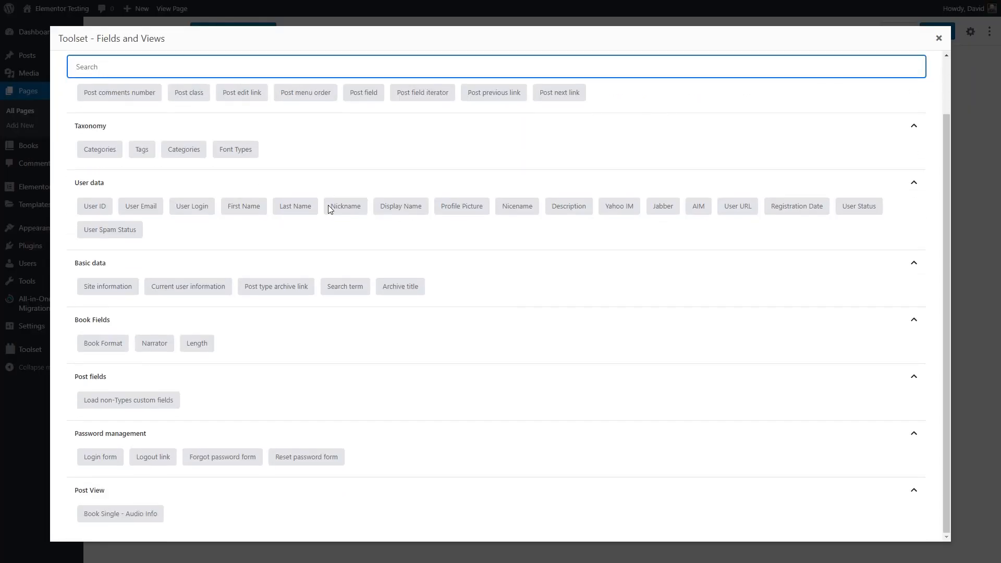
{"action": "left_click", "coordinate": [102, 517]}
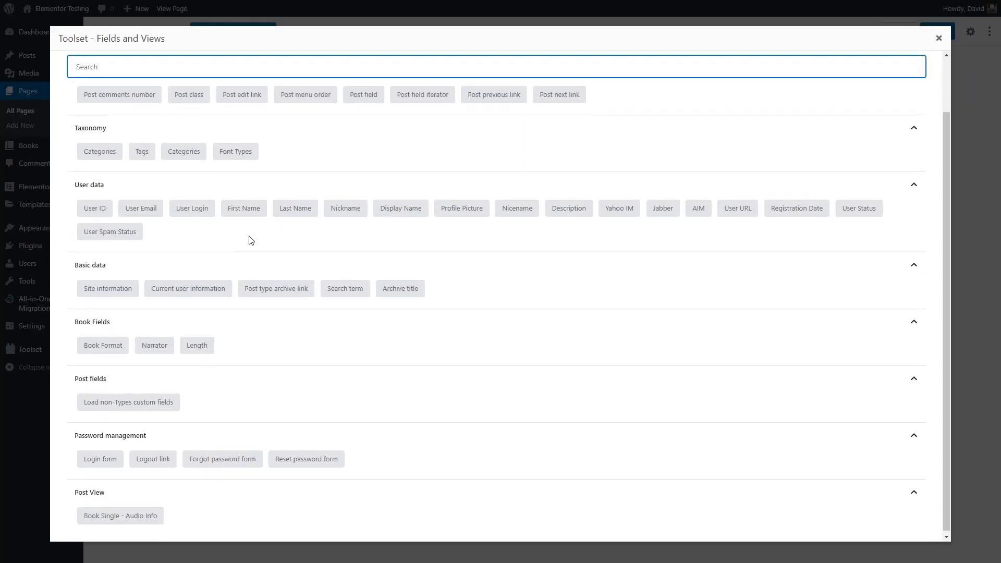
{"action": "scroll", "coordinate": [248, 239], "scroll_direction": "up", "scroll_amount": 2}
{"action": "left_click", "coordinate": [939, 40]}
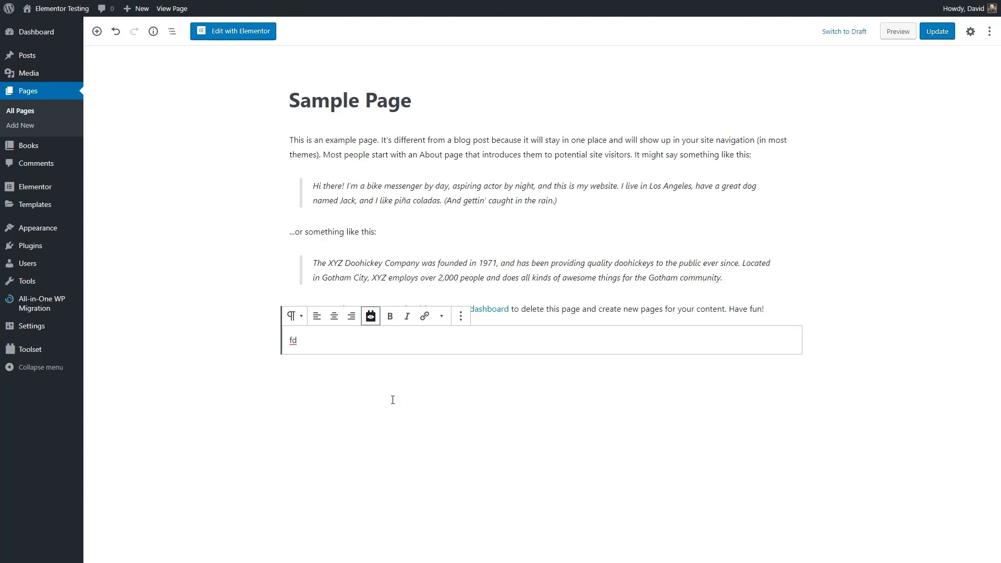
Insert the Book Single - Audio Info View shortcode into the placeholder paragraph, with caching set to "Always generate the View output".
{"action": "left_click", "coordinate": [371, 316]}
{"action": "scroll", "coordinate": [313, 177], "scroll_direction": "down", "scroll_amount": 2}
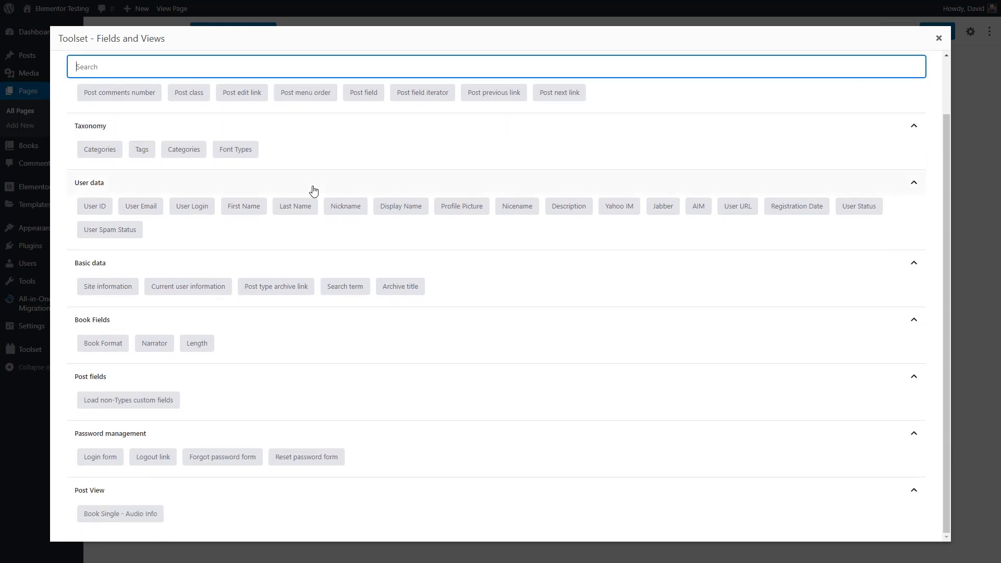
{"action": "left_click", "coordinate": [141, 513]}
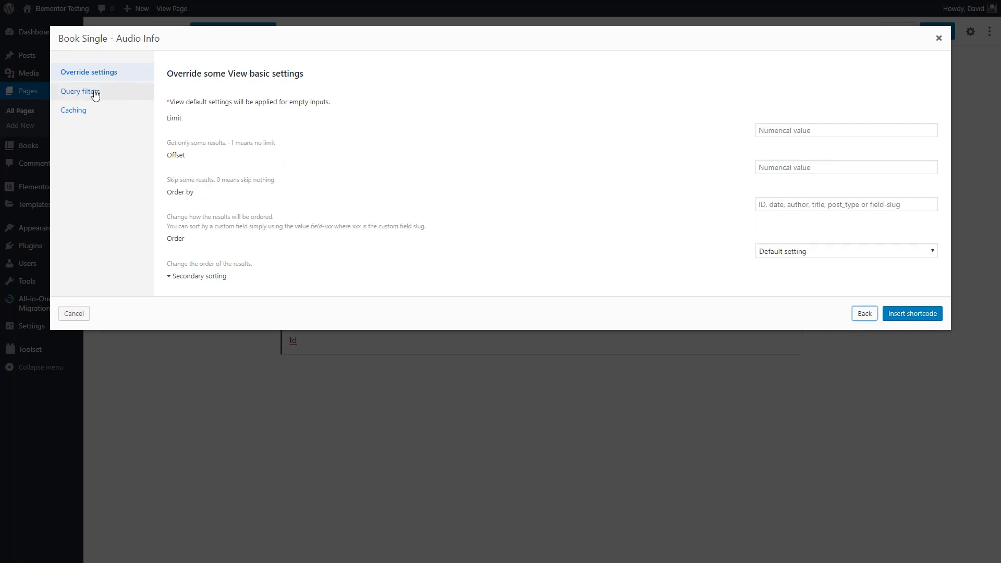
{"action": "left_click", "coordinate": [115, 93]}
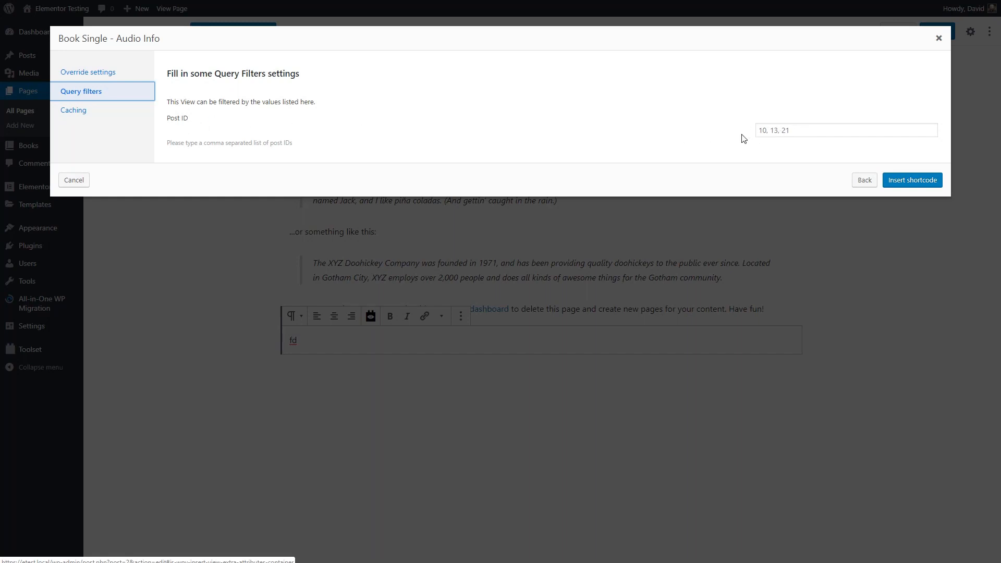
{"action": "left_click", "coordinate": [90, 113]}
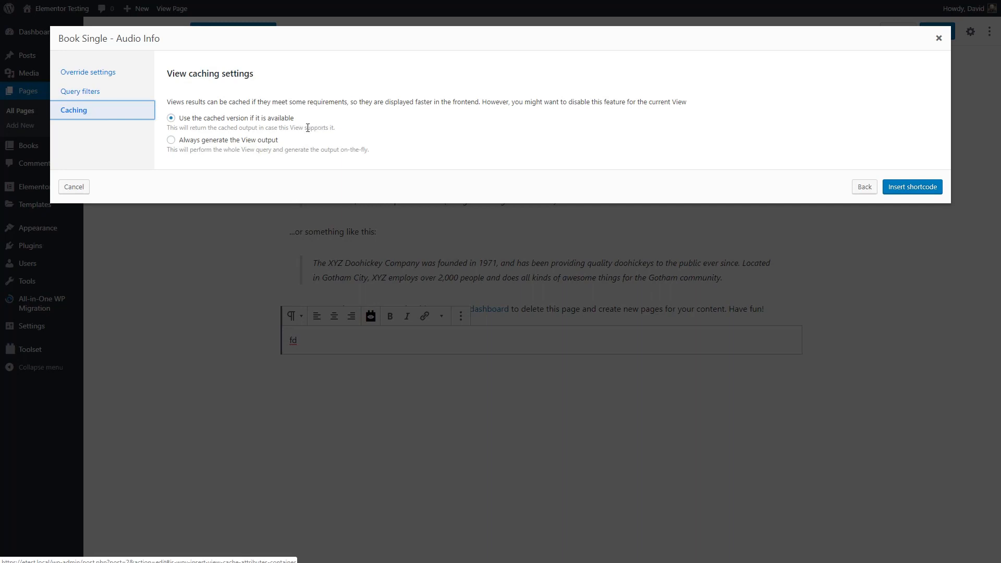
{"action": "left_click", "coordinate": [171, 140]}
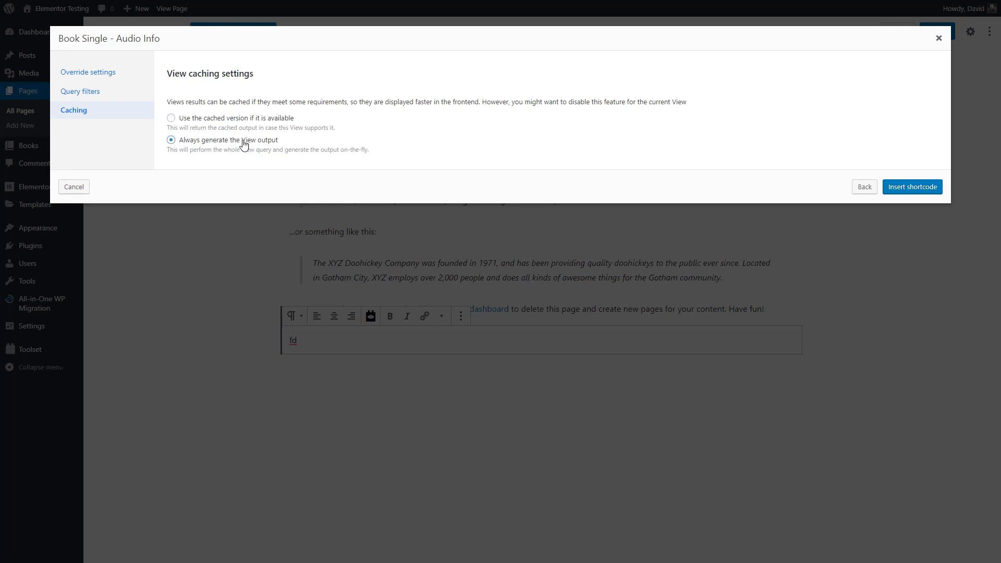
{"action": "left_click", "coordinate": [907, 189]}
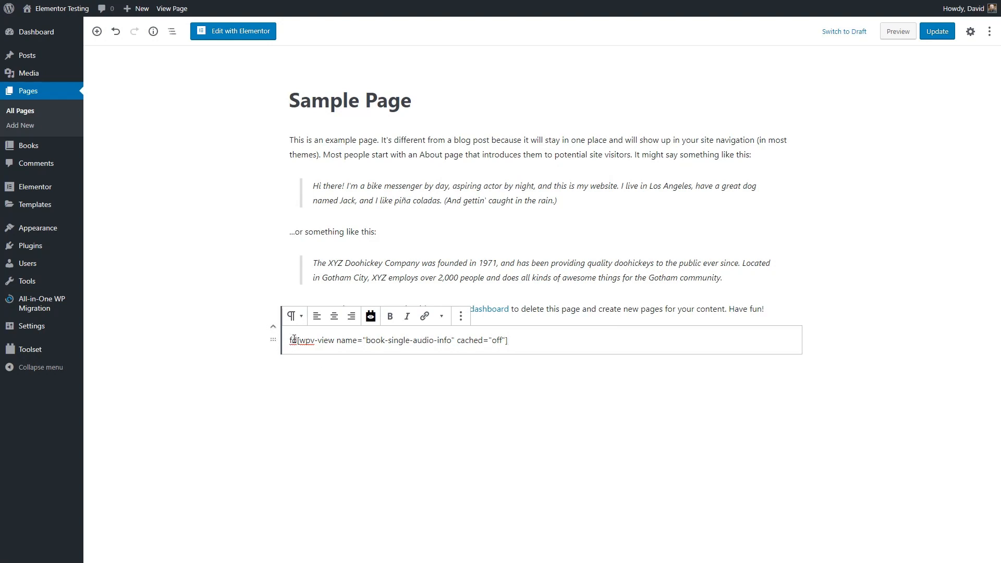
Remove the "fd" placeholder before the shortcode and copy the complete wpv-view shortcode.
{"action": "left_click_drag", "start_coordinate": [297, 341], "coordinate": [274, 340]}
{"action": "key", "text": "BackSpace"}
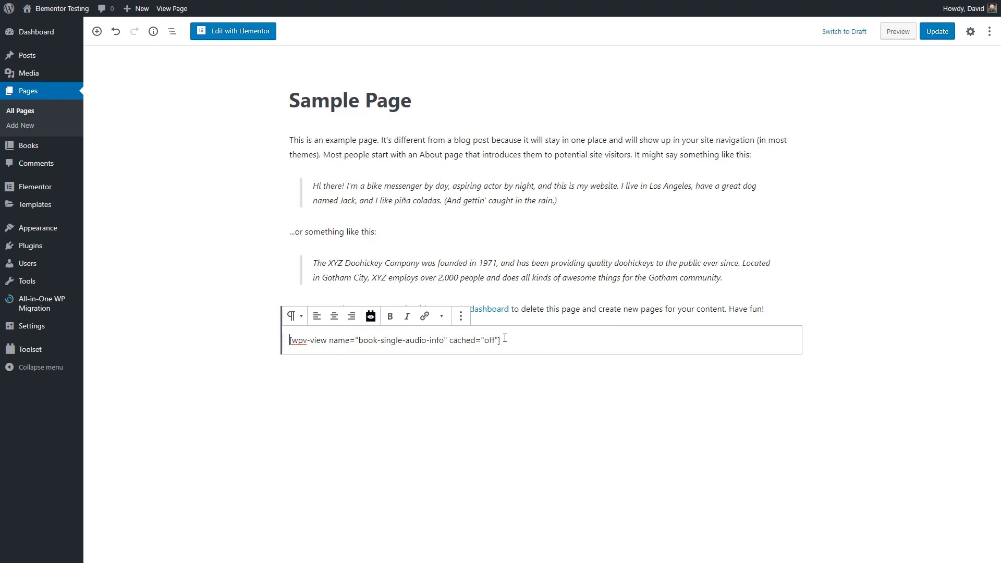
{"action": "left_click_drag", "start_coordinate": [505, 339], "coordinate": [303, 342]}
{"action": "key", "text": "ctrl+a"}
{"action": "key", "text": "ctrl+c"}
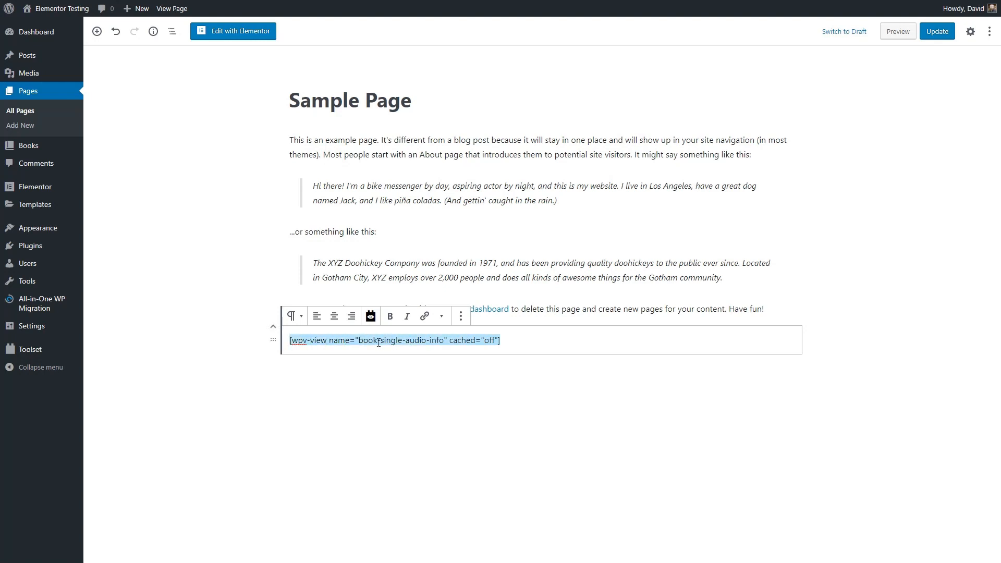
Leave the Sample Page without saving and open the Book Single theme template in Elementor.
{"action": "mouse_move", "coordinate": [44, 209]}
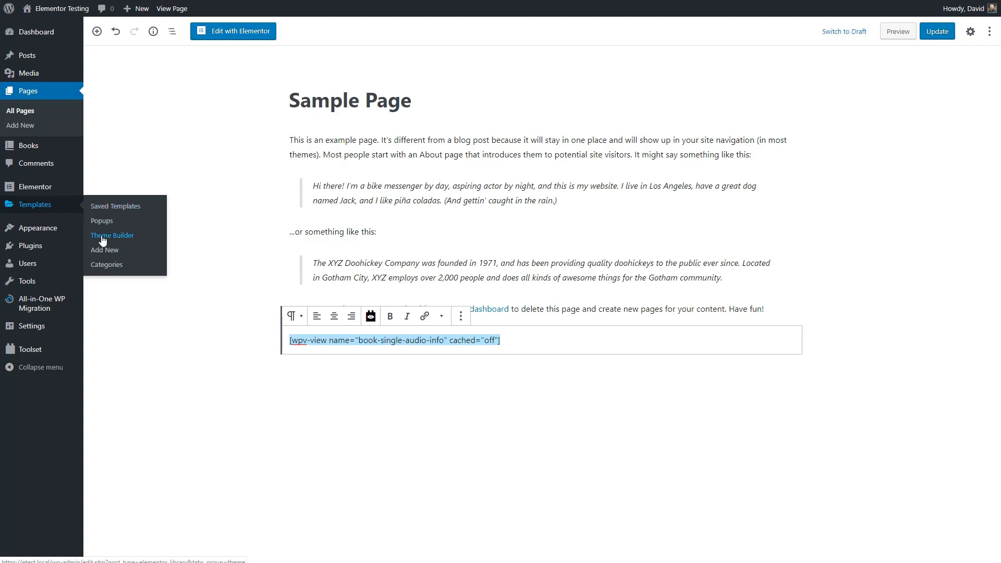
{"action": "left_click", "coordinate": [125, 235]}
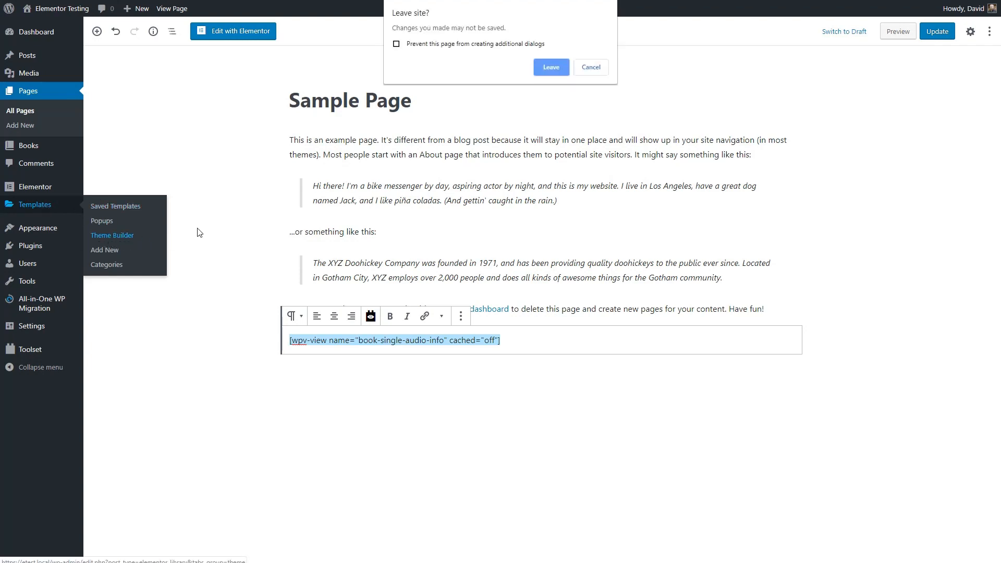
{"action": "left_click", "coordinate": [548, 67]}
{"action": "mouse_move", "coordinate": [118, 172]}
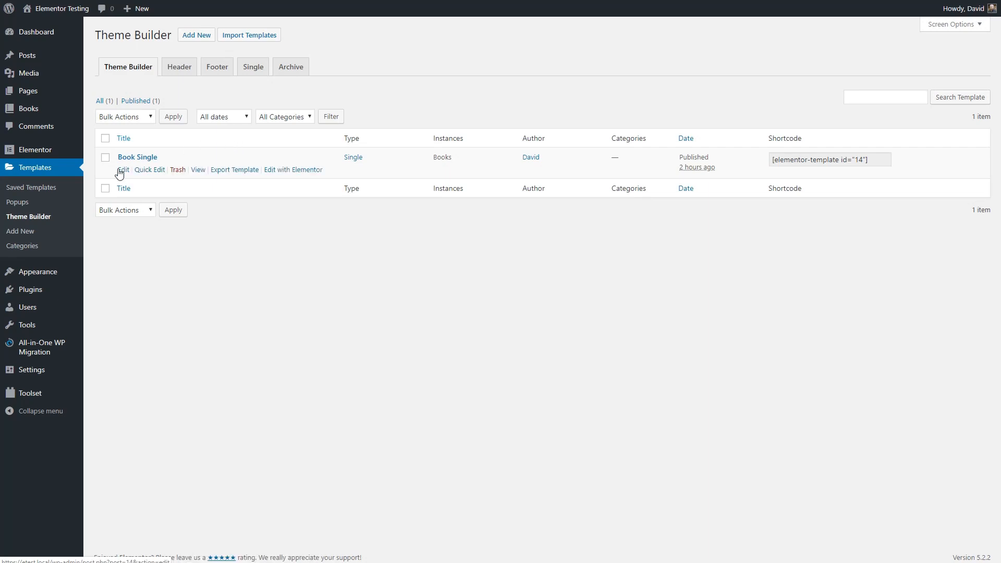
{"action": "left_click", "coordinate": [290, 174]}
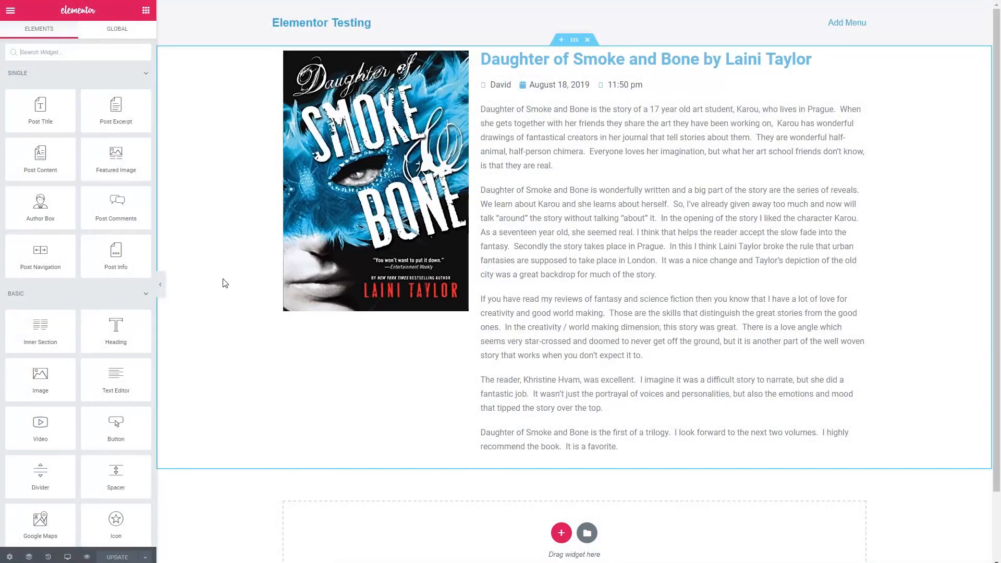
Add a Text Editor widget below the book cover image and replace its default text with the copied wpv-view shortcode.
{"action": "left_click_drag", "start_coordinate": [105, 378], "coordinate": [319, 311]}
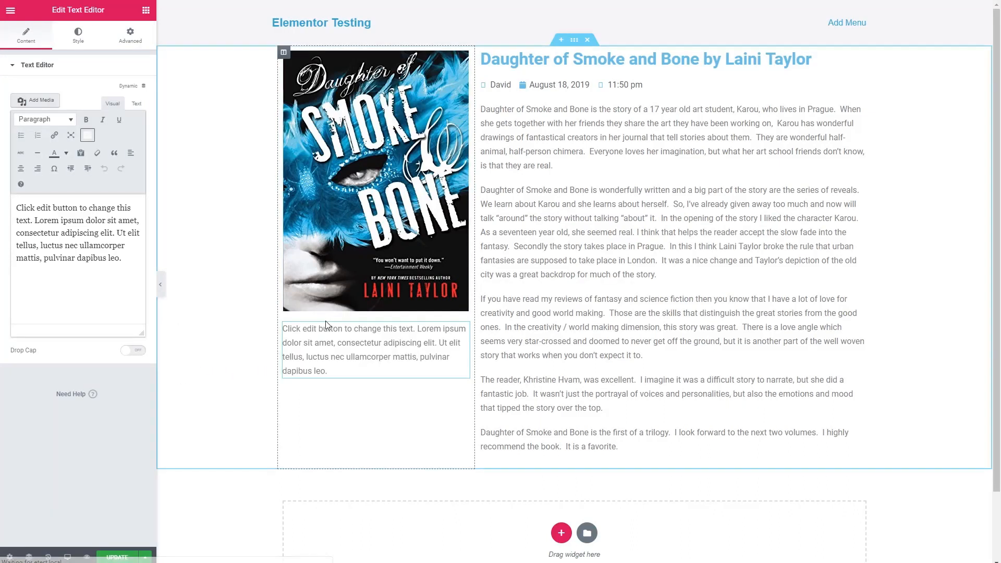
{"action": "left_click_drag", "start_coordinate": [122, 257], "coordinate": [13, 204]}
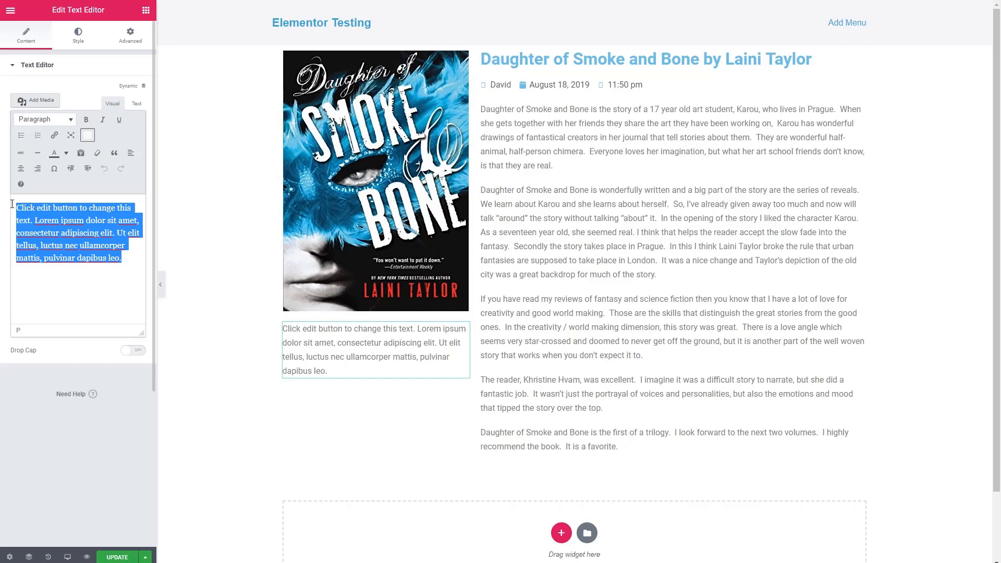
{"action": "key", "text": "ctrl+v"}
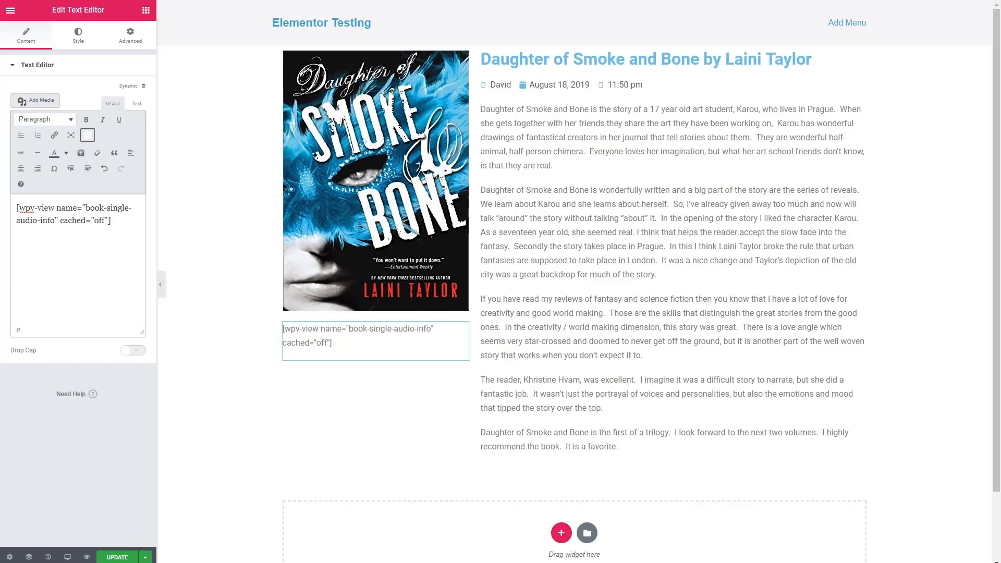
Add the attribute ids="[wpv-post-id]" to the end of the wpv-view shortcode, widen the editing panel and save the template.
{"action": "type", "text": "ids=\"[wpv-post-id]\""}
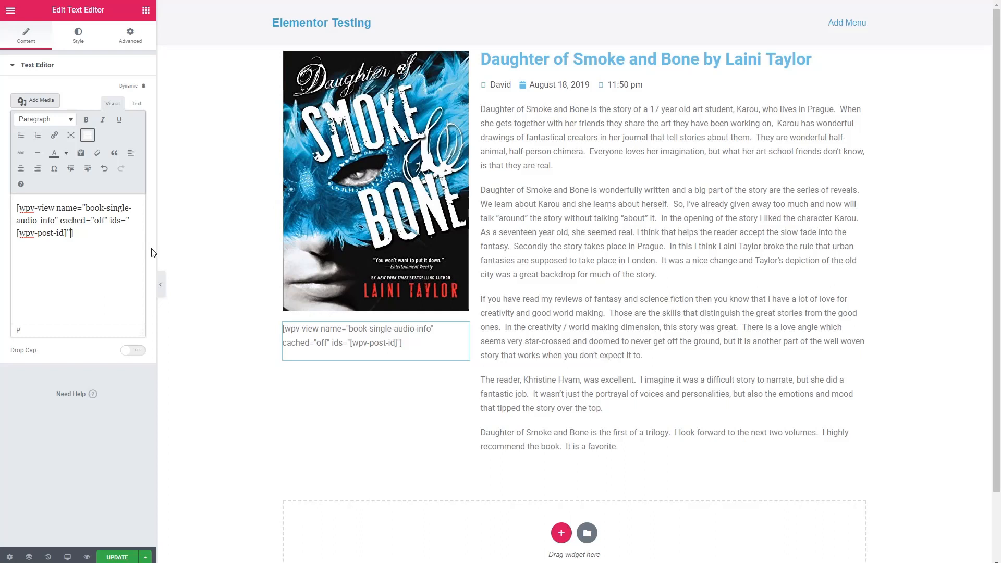
{"action": "left_click_drag", "start_coordinate": [156, 253], "coordinate": [185, 249]}
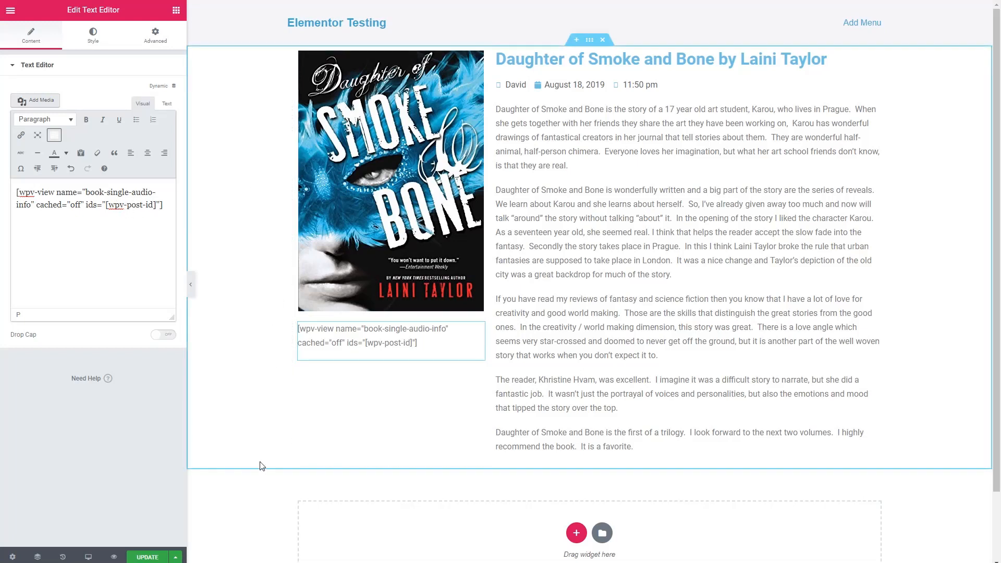
{"action": "key", "text": "ctrl+s"}
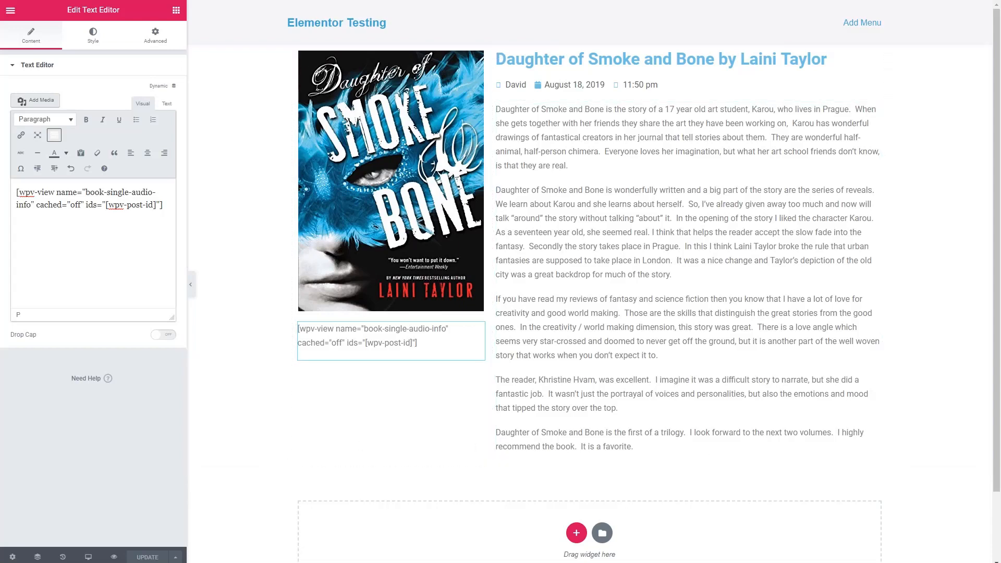
Exit Elementor to the dashboard and view The Red Knight book's front-end page in a new tab.
{"action": "left_click", "coordinate": [11, 10]}
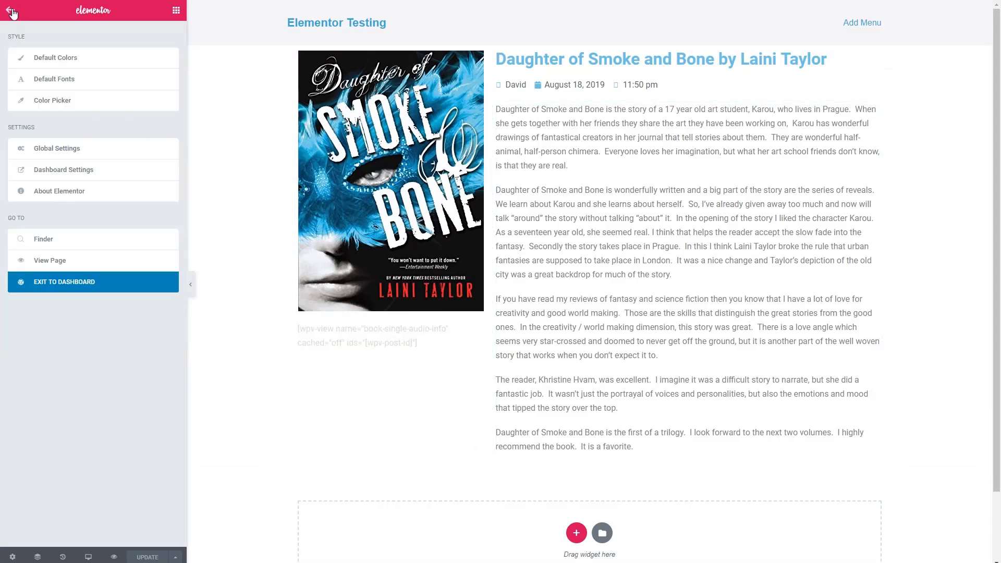
{"action": "left_click", "coordinate": [49, 274]}
{"action": "mouse_move", "coordinate": [26, 107]}
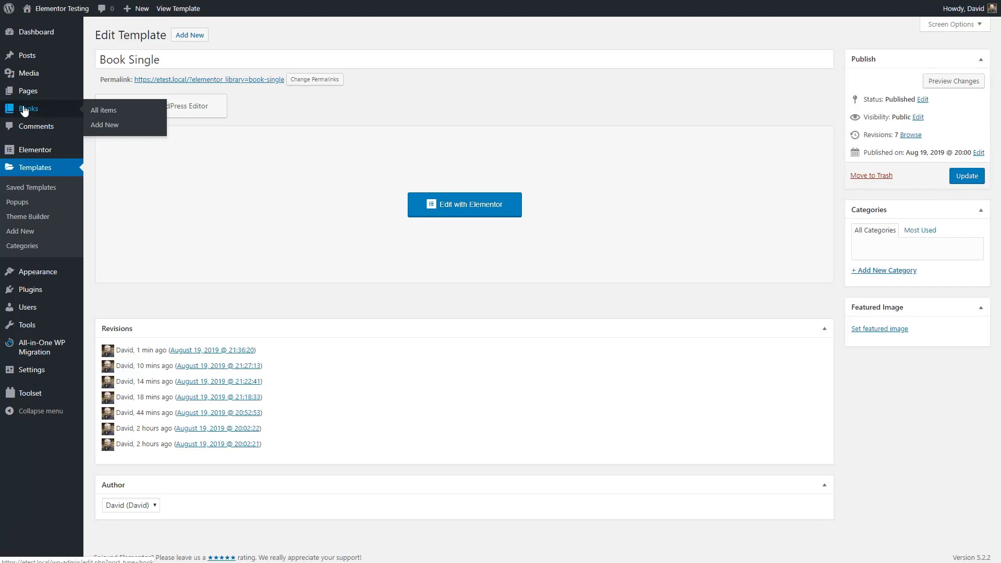
{"action": "left_click", "coordinate": [103, 111]}
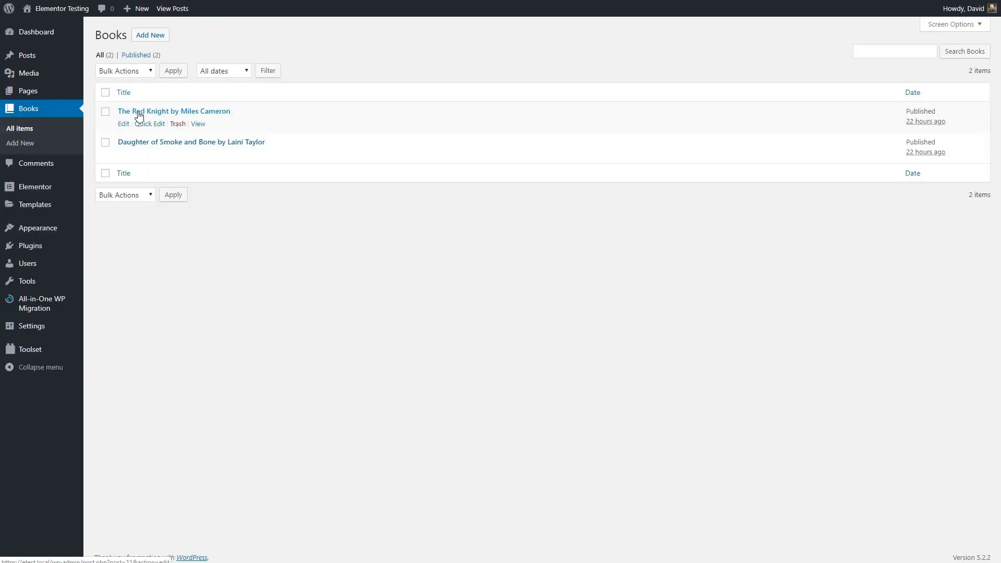
{"action": "right_click", "coordinate": [199, 125]}
{"action": "left_click", "coordinate": [239, 130]}
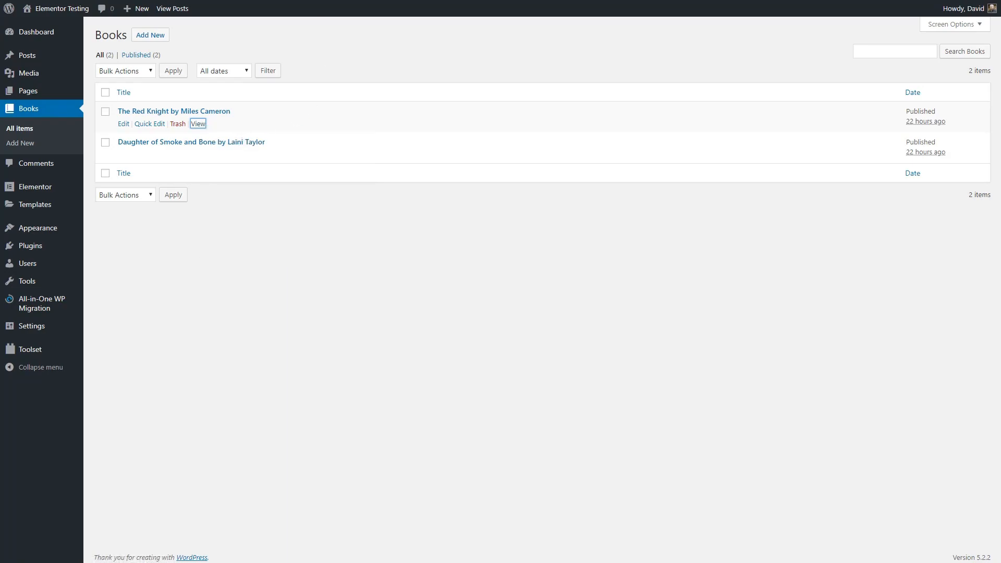
{"action": "key", "text": "ctrl+Tab"}
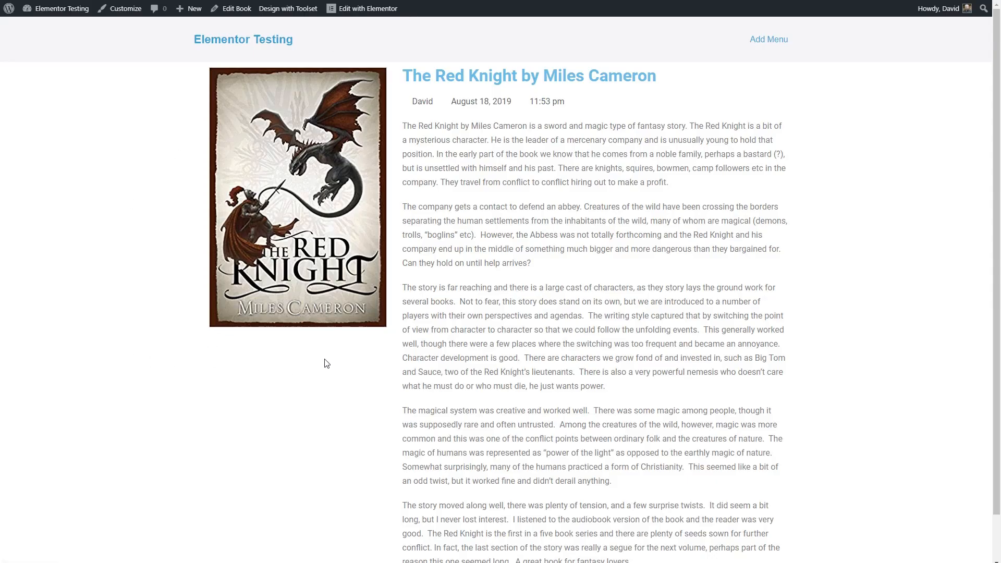
Return to the Books list and view the front-end page of Daughter of Smoke and Bone in a new tab.
{"action": "key", "text": "ctrl+shift+Tab"}
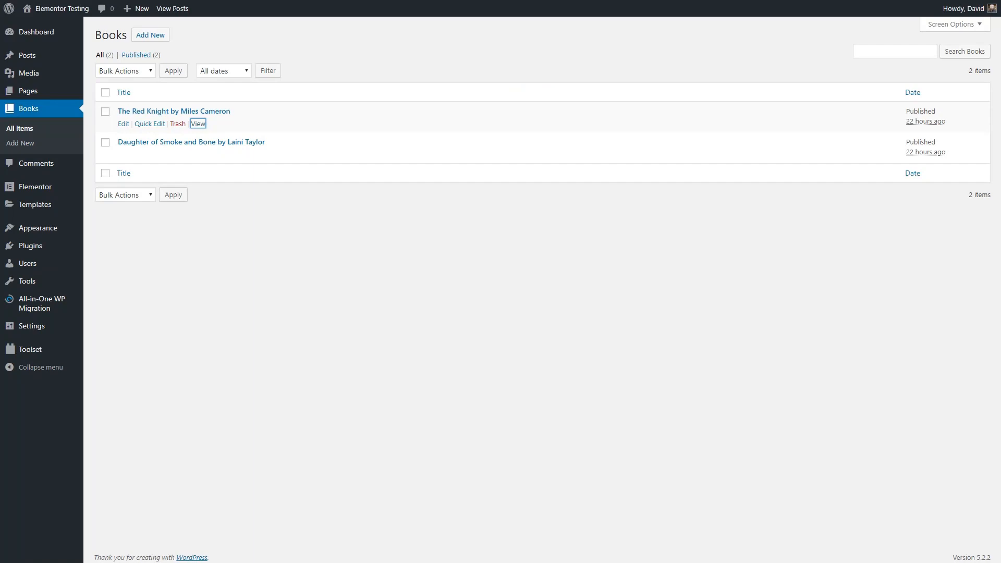
{"action": "right_click", "coordinate": [200, 157]}
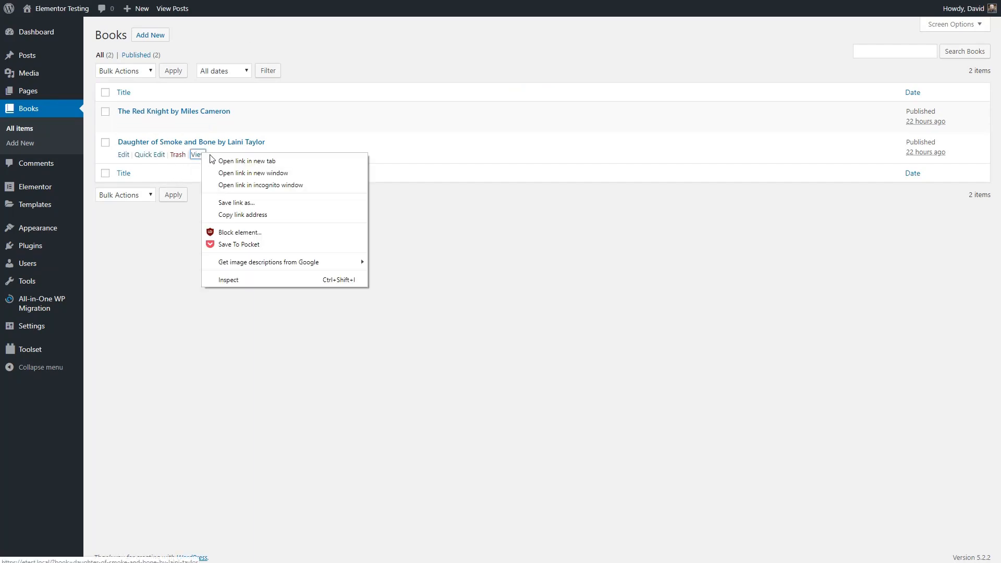
{"action": "left_click", "coordinate": [227, 159]}
{"action": "key", "text": "ctrl+Tab"}
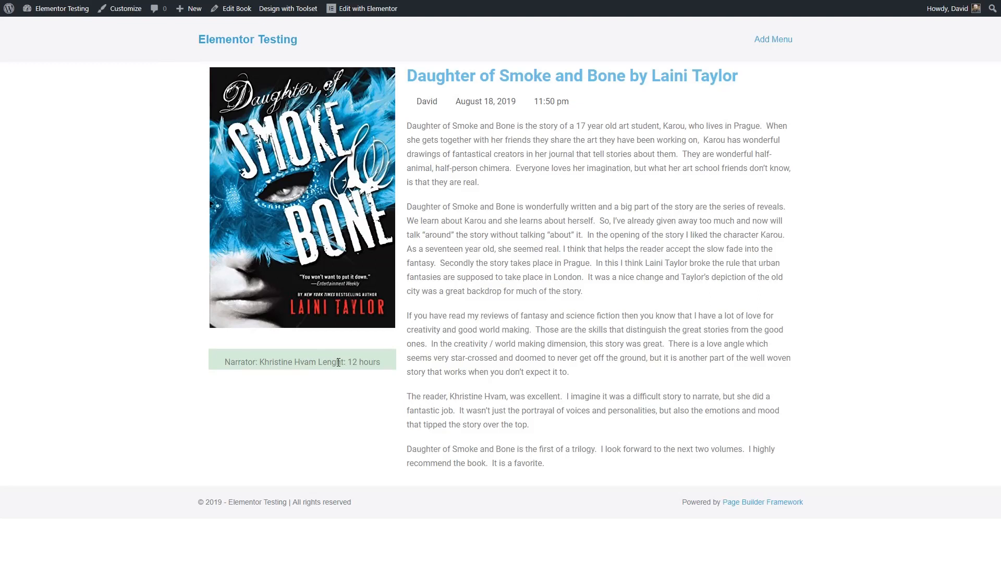
Go back to the WordPress dashboard and open the Toolset View "Book Single - Audio Info" for editing.
{"action": "mouse_move", "coordinate": [55, 18]}
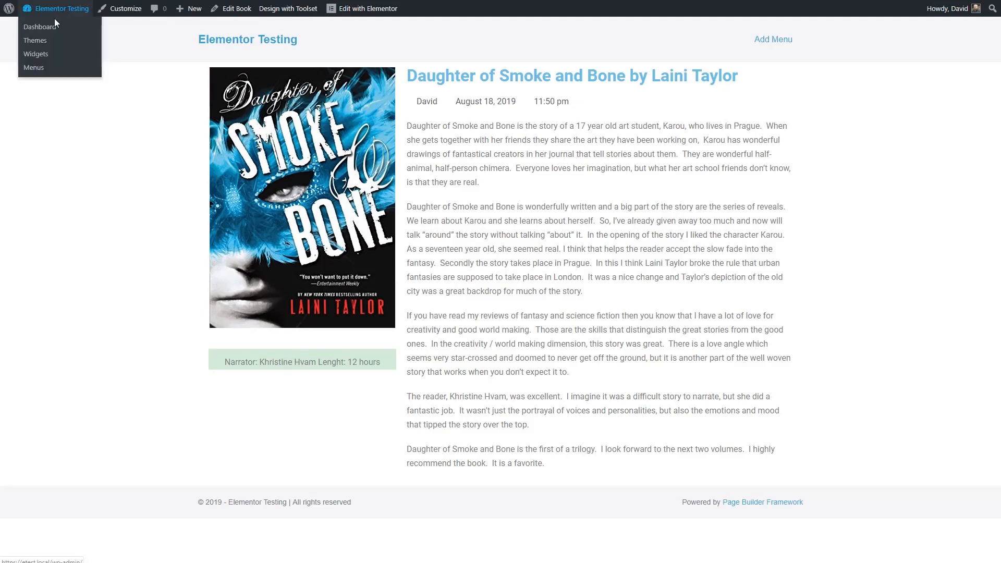
{"action": "left_click", "coordinate": [41, 27]}
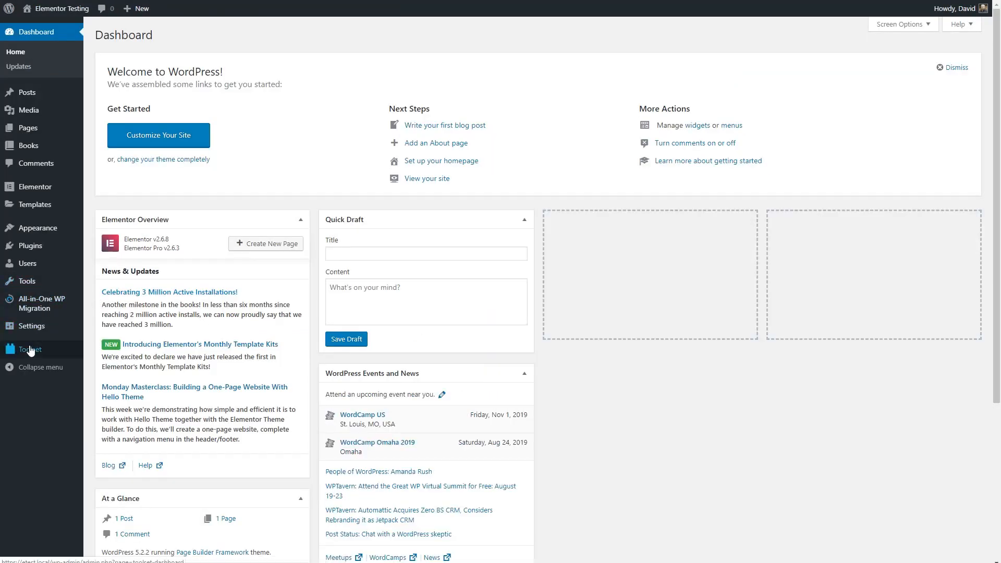
{"action": "mouse_move", "coordinate": [29, 350]}
{"action": "left_click", "coordinate": [104, 422]}
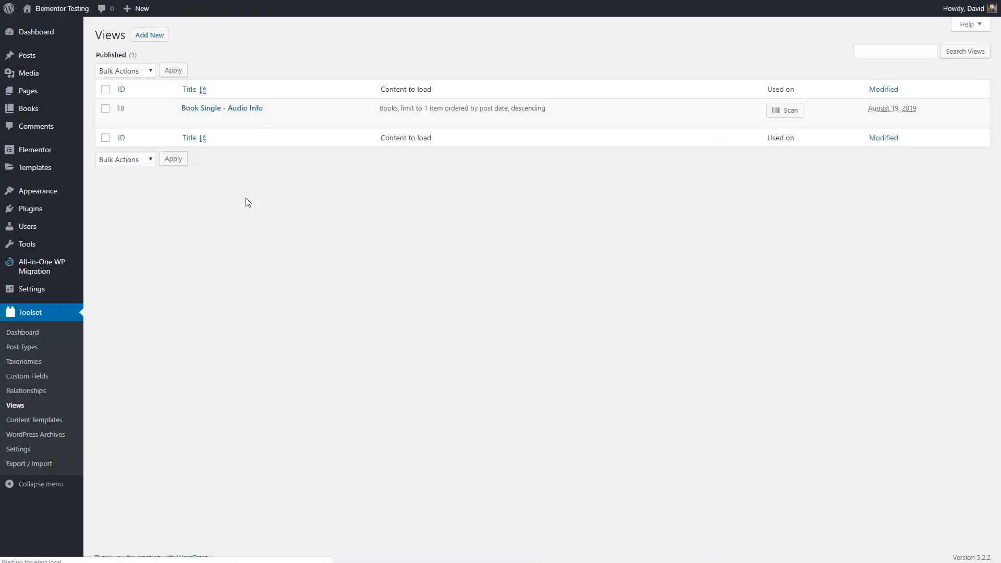
{"action": "left_click", "coordinate": [211, 108]}
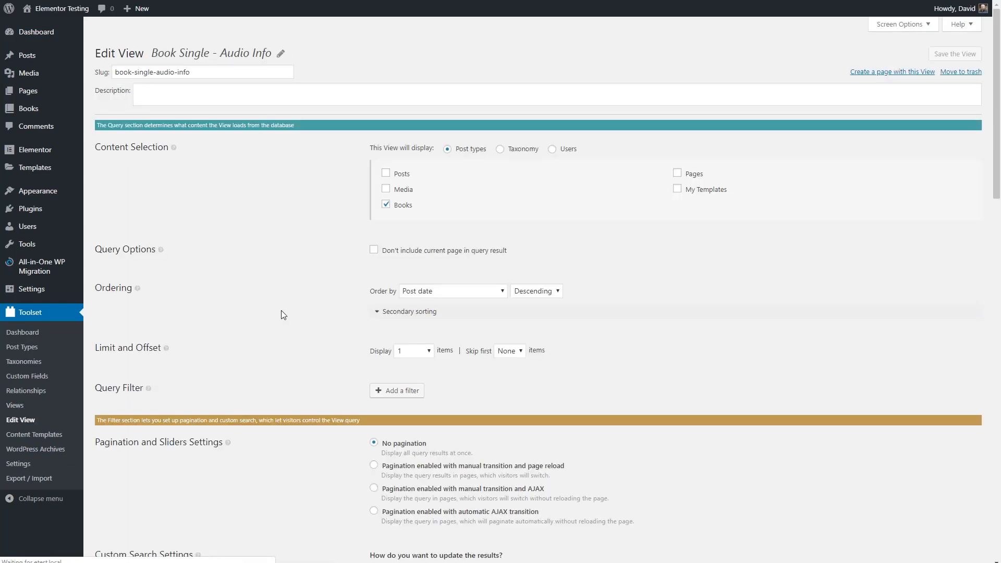
In the View's loop item template, add <br /> after the narrator field, correct the second label to "Length" and save the View.
{"action": "scroll", "coordinate": [282, 311], "scroll_direction": "down", "scroll_amount": 13}
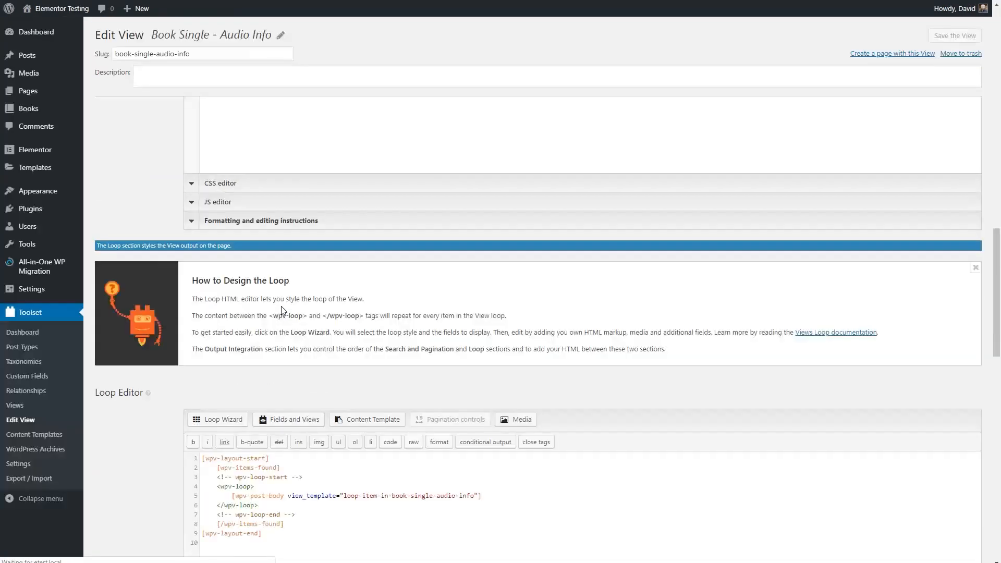
{"action": "scroll", "coordinate": [281, 309], "scroll_direction": "down", "scroll_amount": 8}
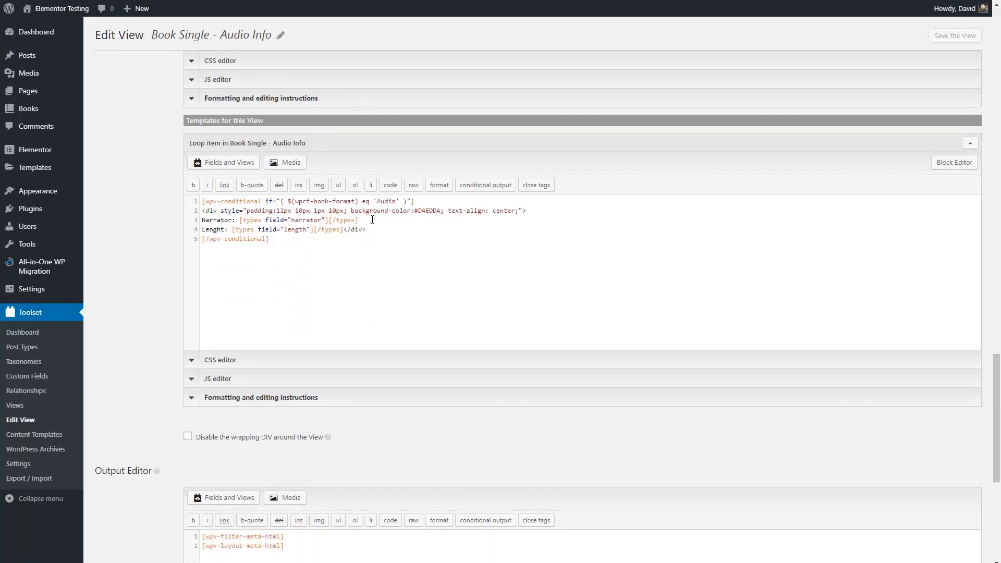
{"action": "type", "text": "<br />"}
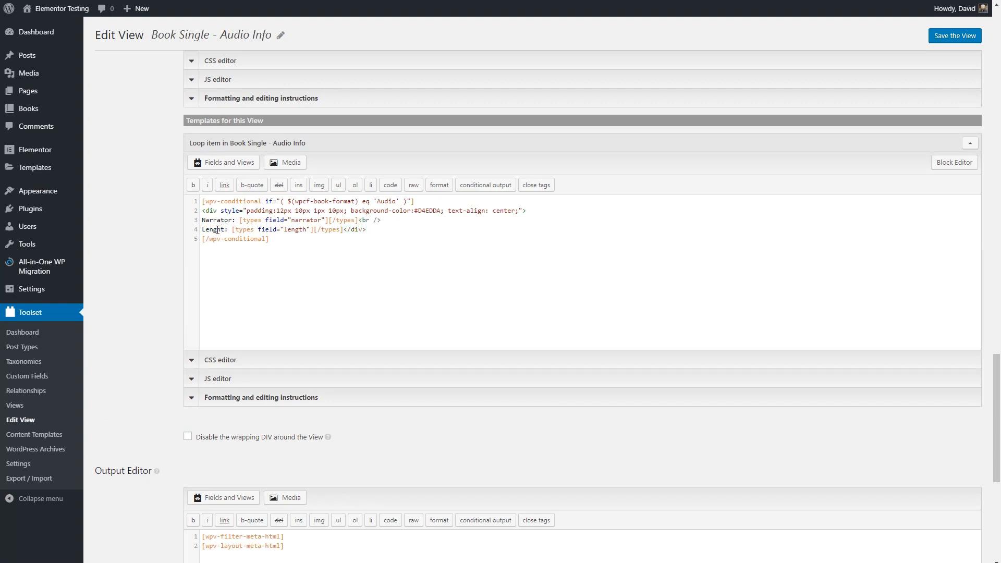
{"action": "type", "text": "t"}
{"action": "key", "text": "Delete"}
{"action": "left_click", "coordinate": [955, 39]}
Open the Books list and view the Daughter of Smoke and Bone page to check the audio info box.
{"action": "mouse_move", "coordinate": [50, 111]}
{"action": "left_click", "coordinate": [102, 113]}
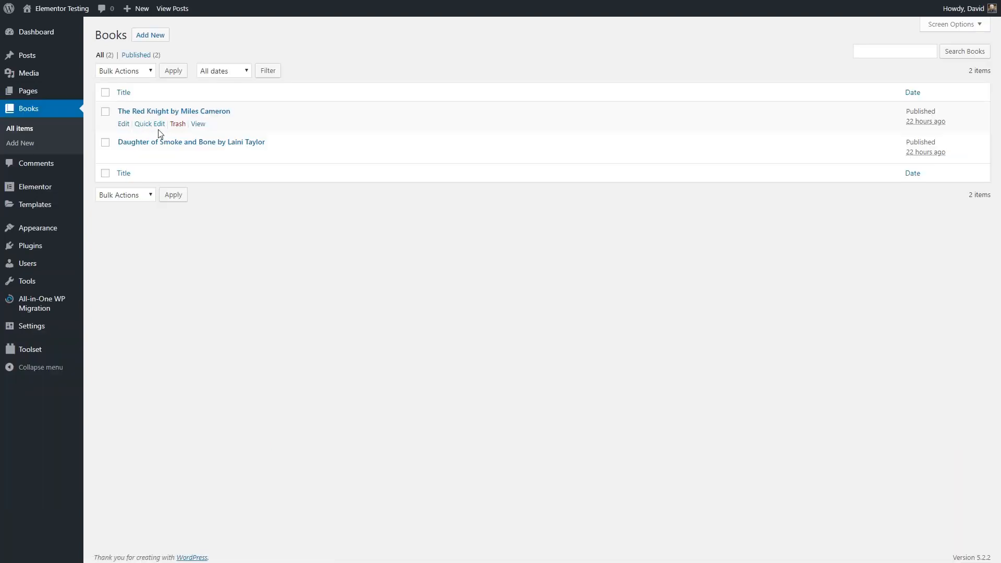
{"action": "left_click", "coordinate": [201, 155]}
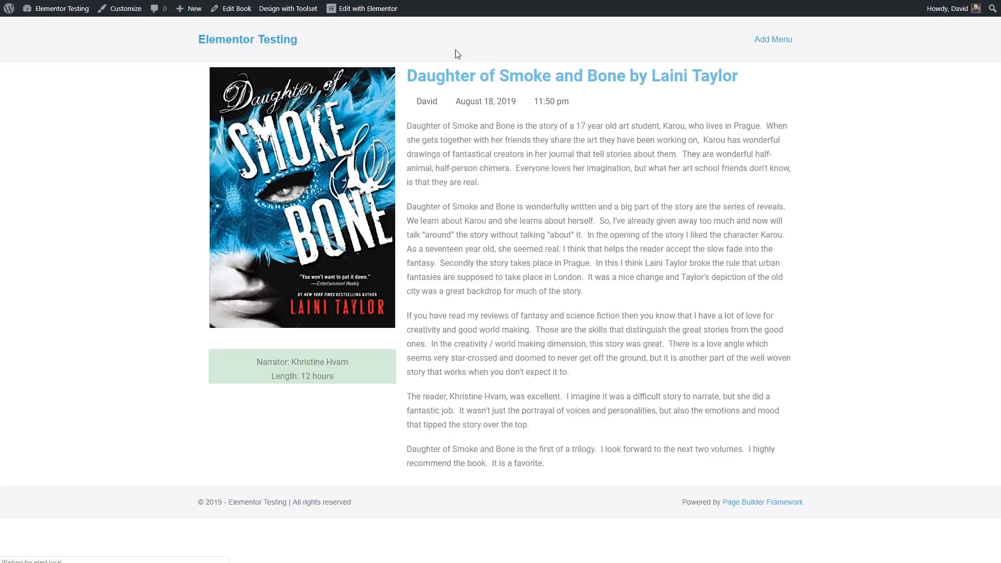